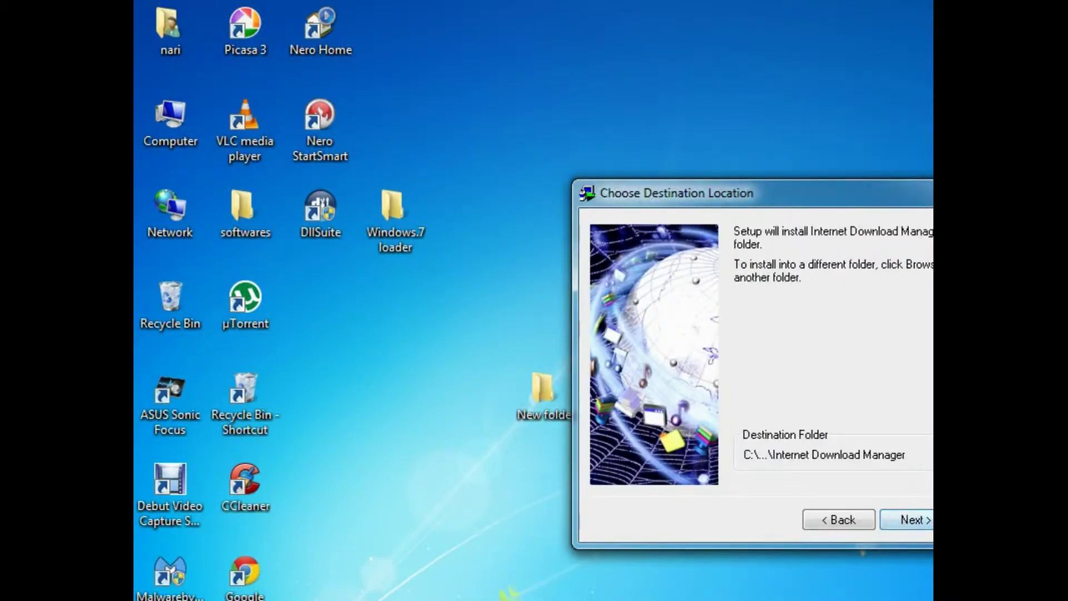
Step: Install Internet Download Manager into G:\Internet Download Manager on the System Reserved (G:) drive, keeping the default program group
left_click(932, 454)
scroll(823, 407, "down", 12)
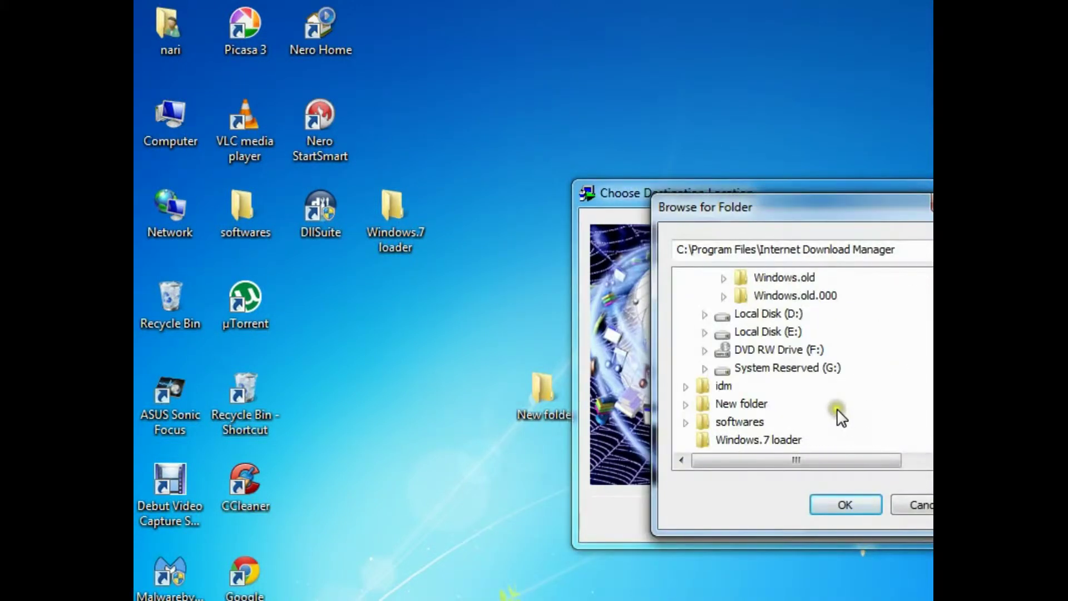
left_click(787, 350)
left_click(787, 369)
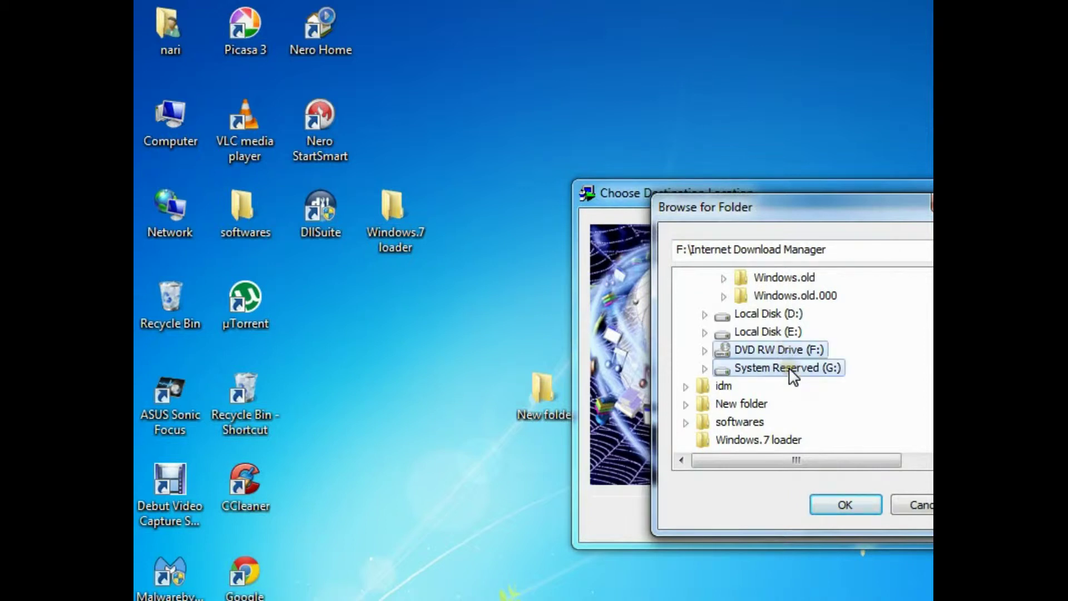
left_click(838, 506)
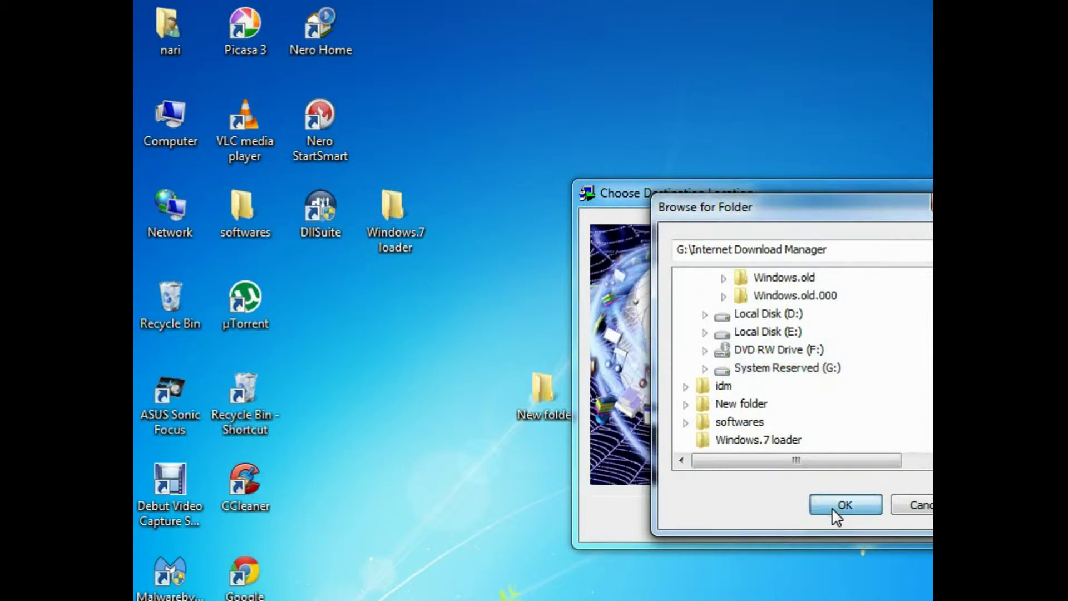
left_click(908, 519)
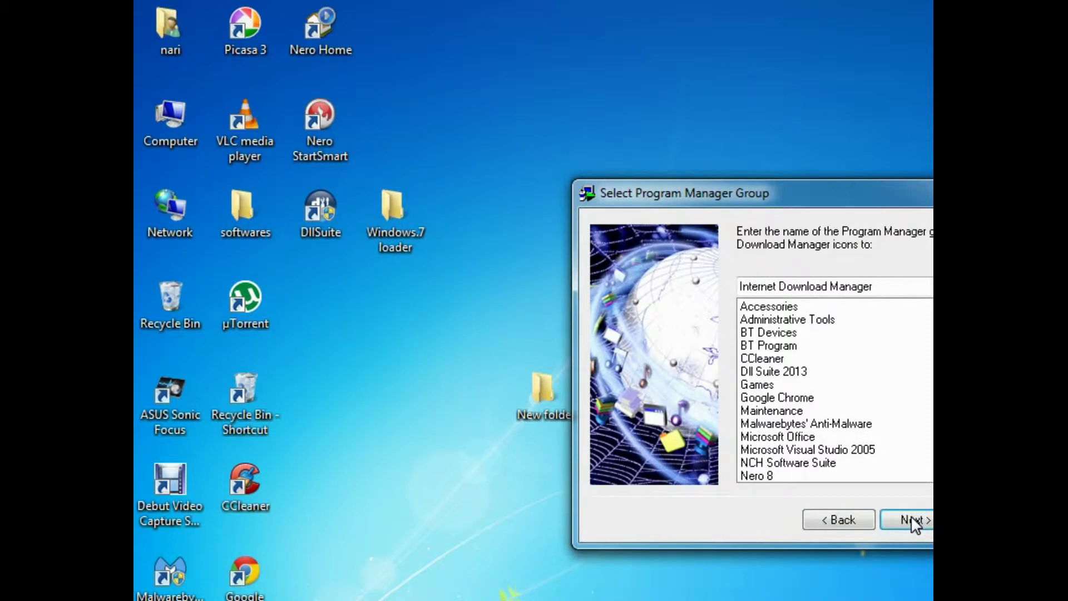
left_click(911, 518)
left_click(912, 519)
left_click(912, 520)
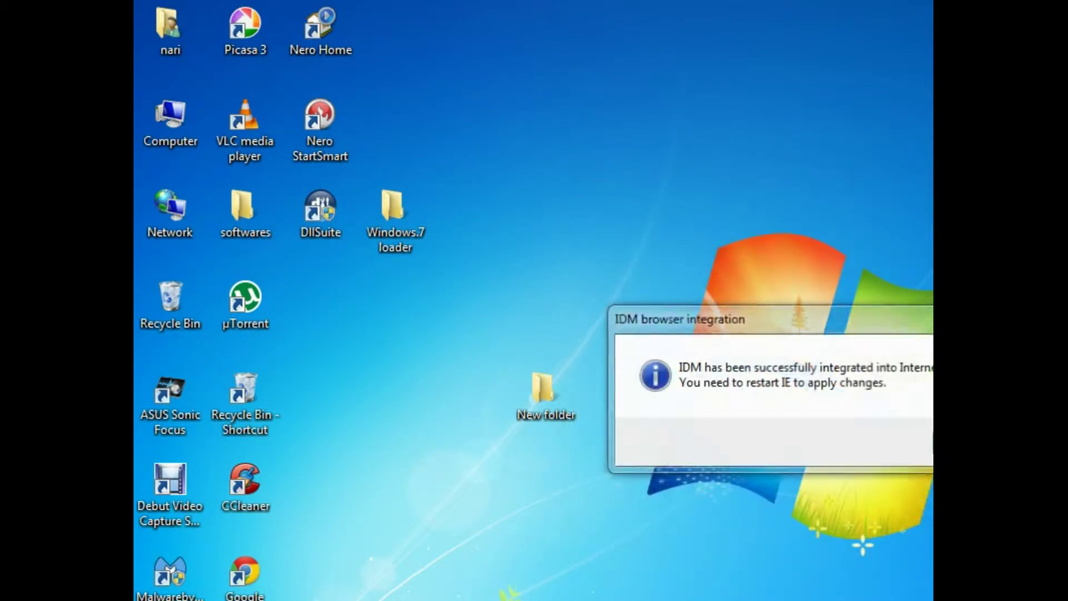
Step: Acknowledge the browser integration and installation messages, close the Internet Explorer page, and reposition the idm folder window
key("Return")
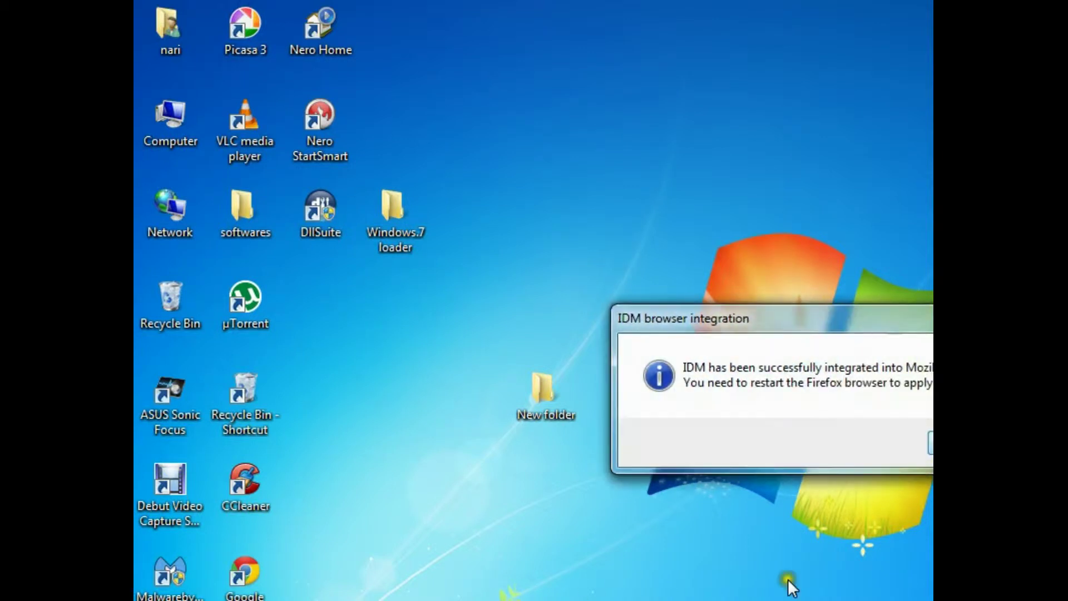
key("Return")
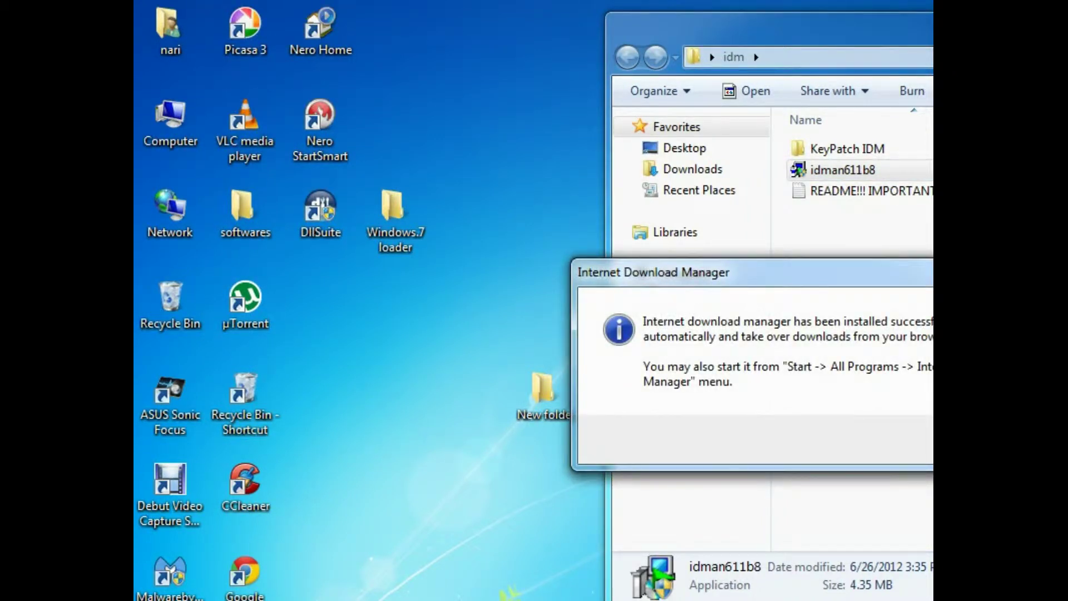
key("Return")
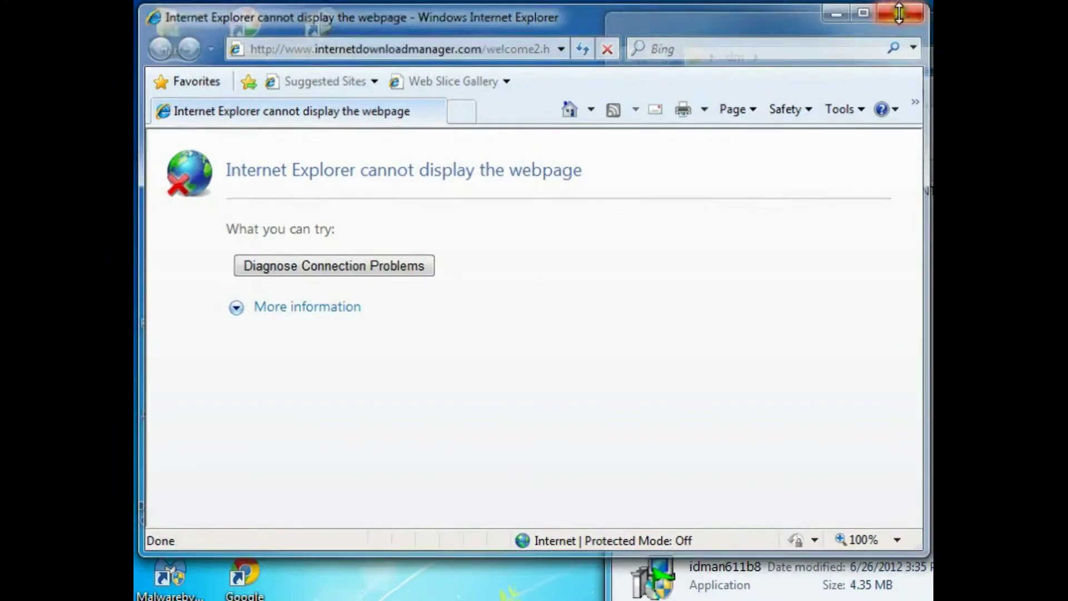
left_click(901, 10)
mouse_move(830, 34)
left_mouse_down()
mouse_move(894, 30)
mouse_move(729, 23)
left_mouse_up()
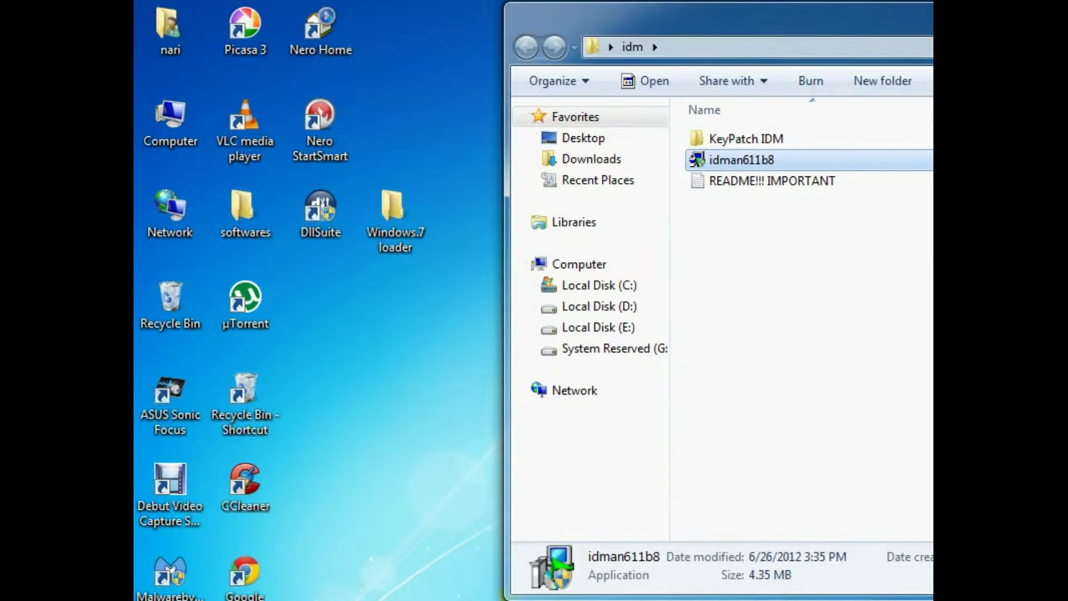
Step: Open Internet Download Manager and check its Registration options before returning to the idm folder
key("super")
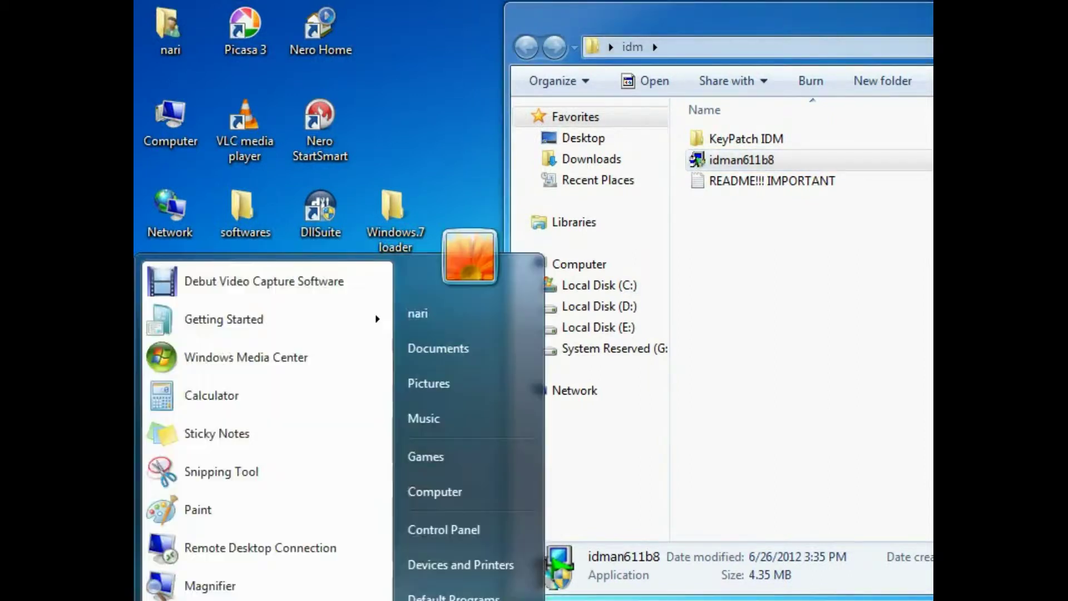
key("super")
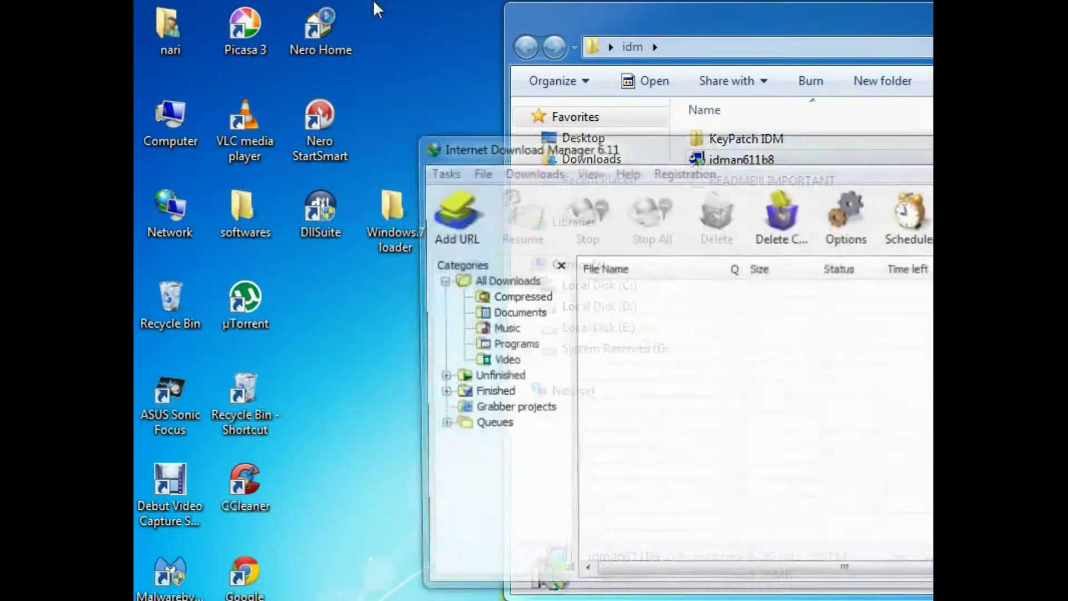
left_click(915, 486)
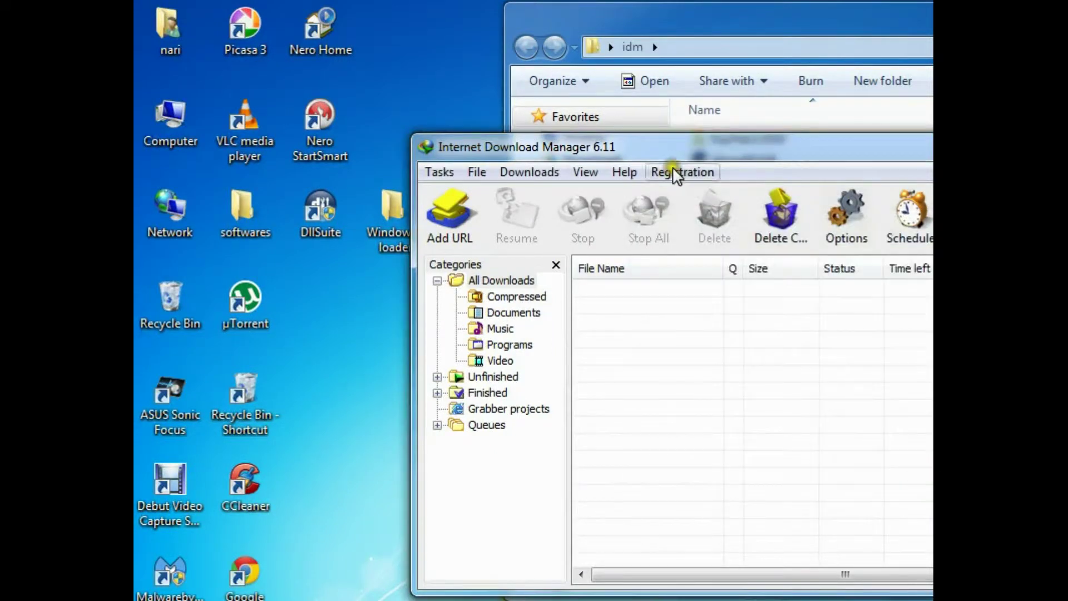
left_click(681, 172)
left_click(838, 13)
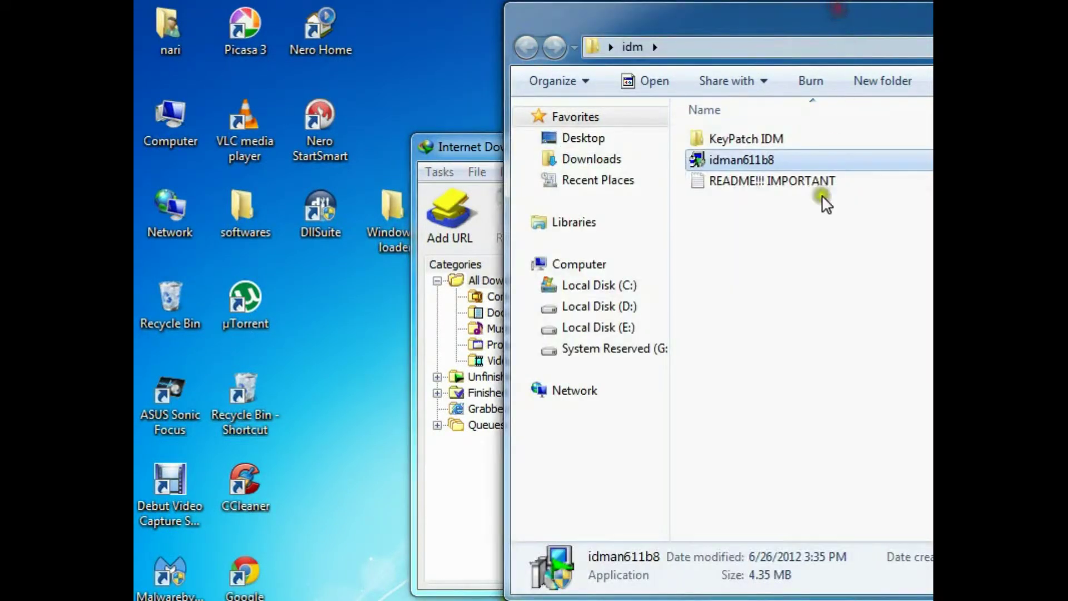
Step: Merge the Reg Key file from the KeyPatch IDM folder into the Windows registry
double_click(760, 141)
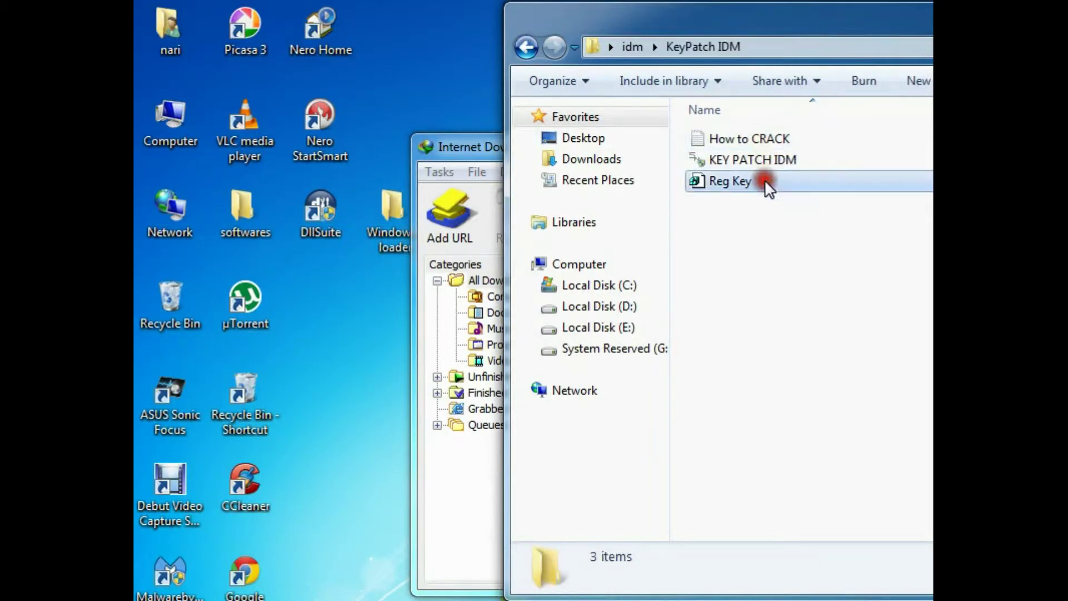
left_click(766, 179)
key("Return")
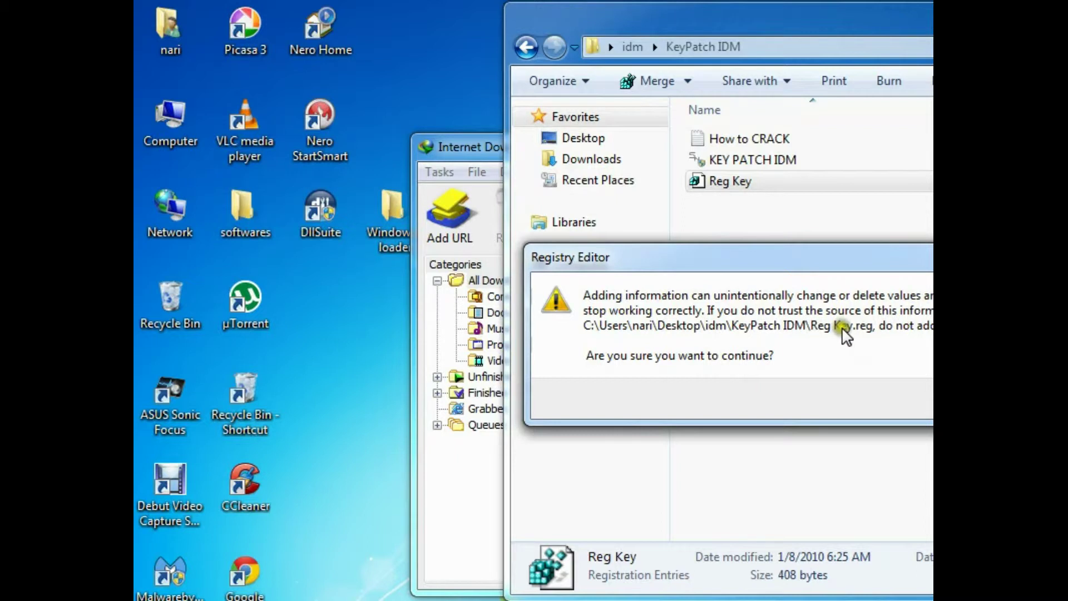
key("Return")
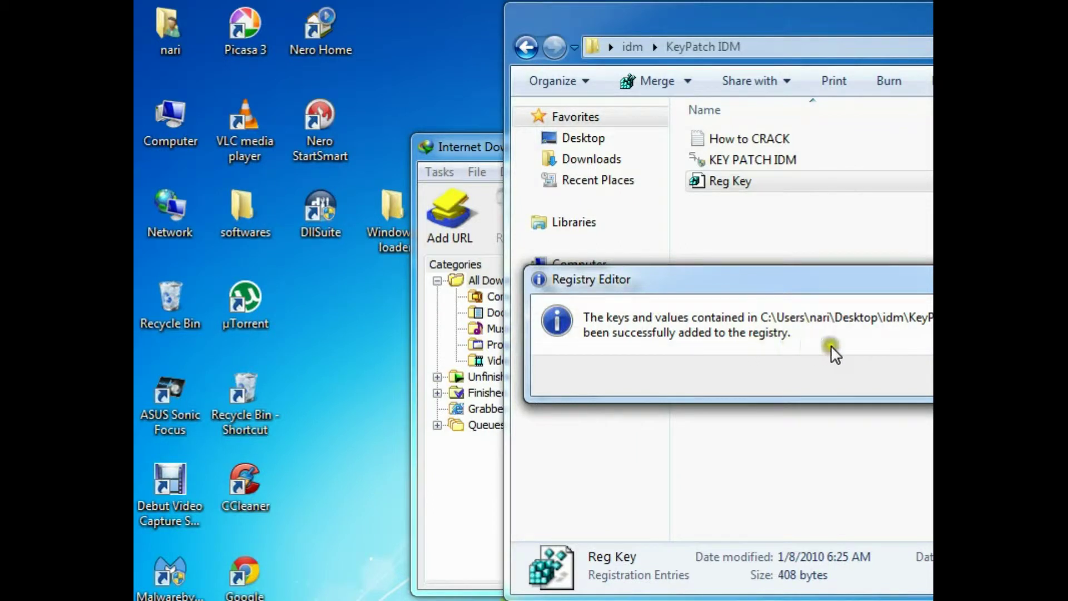
key("Return")
Step: Try to run KEY PATCH IDM from the KeyPatch IDM folder and close the open windows
left_click(738, 164)
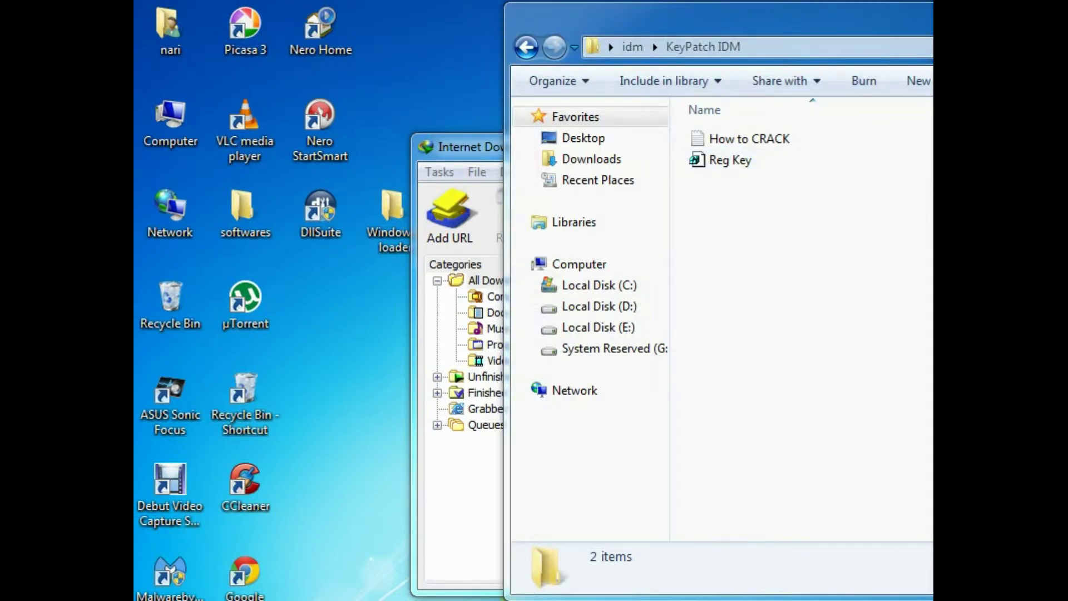
left_click(875, 443)
key("alt+F4")
key("alt+F4")
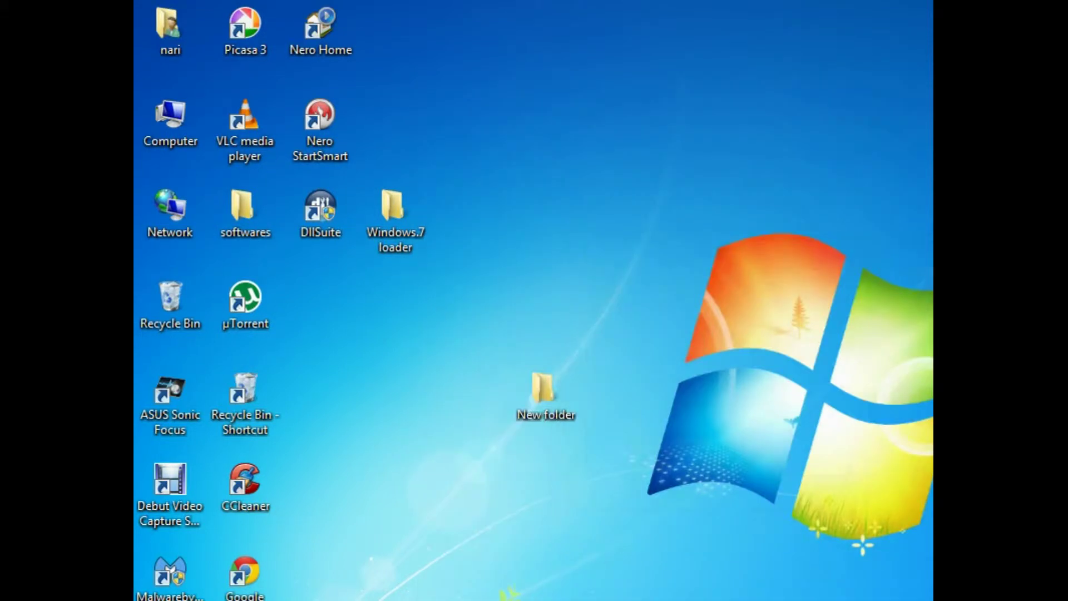
Step: Extract KeyPatch IDM from the Patch-IDM-v6.x archive in New folder into the idm folder, replacing existing files, and open the extracted folder
double_click(526, 403)
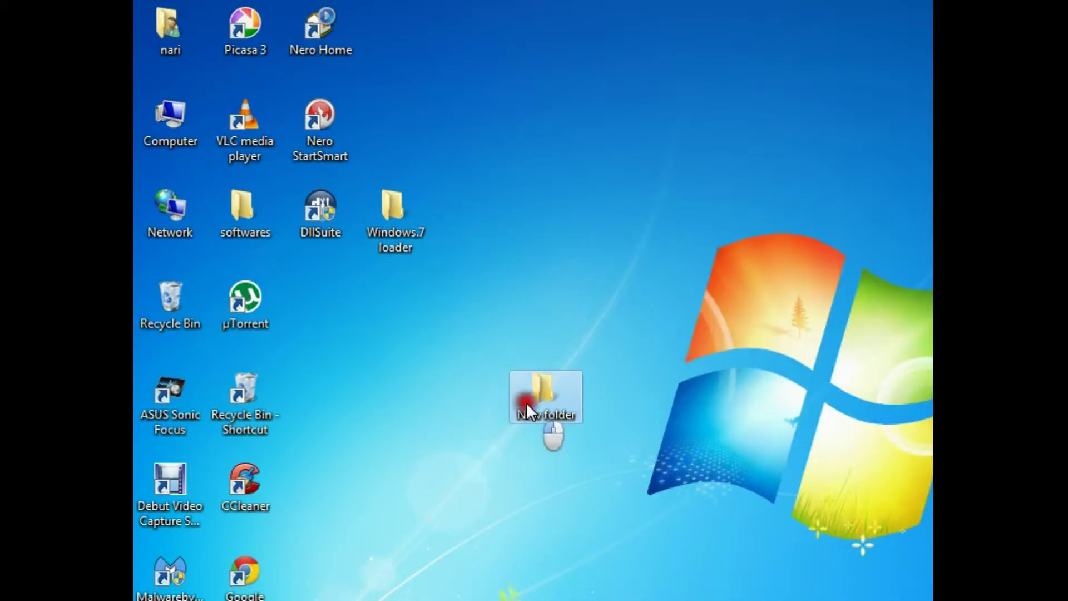
double_click(755, 247)
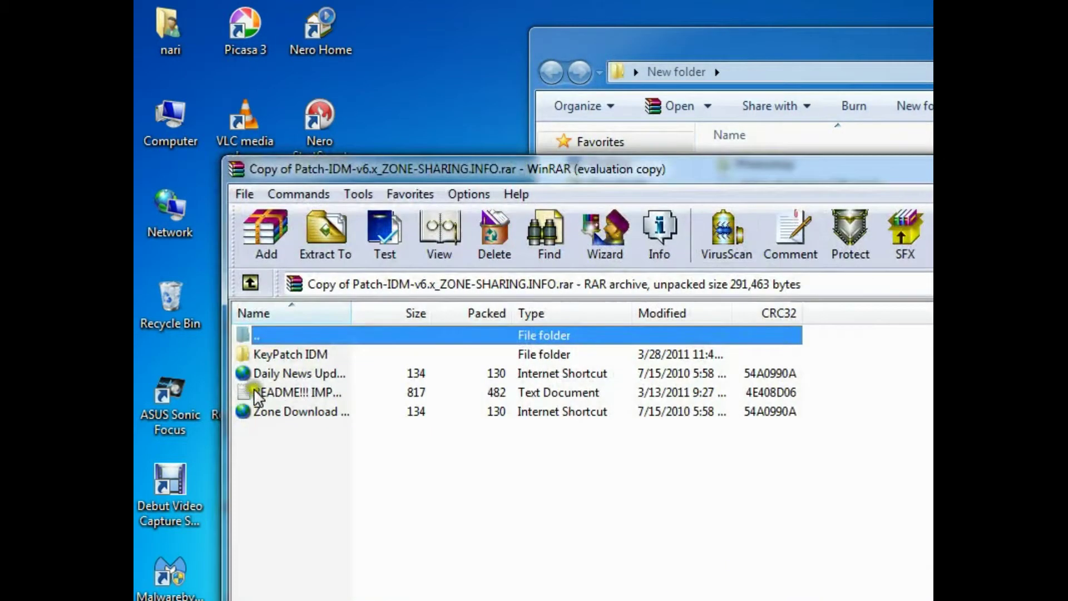
left_click(295, 355)
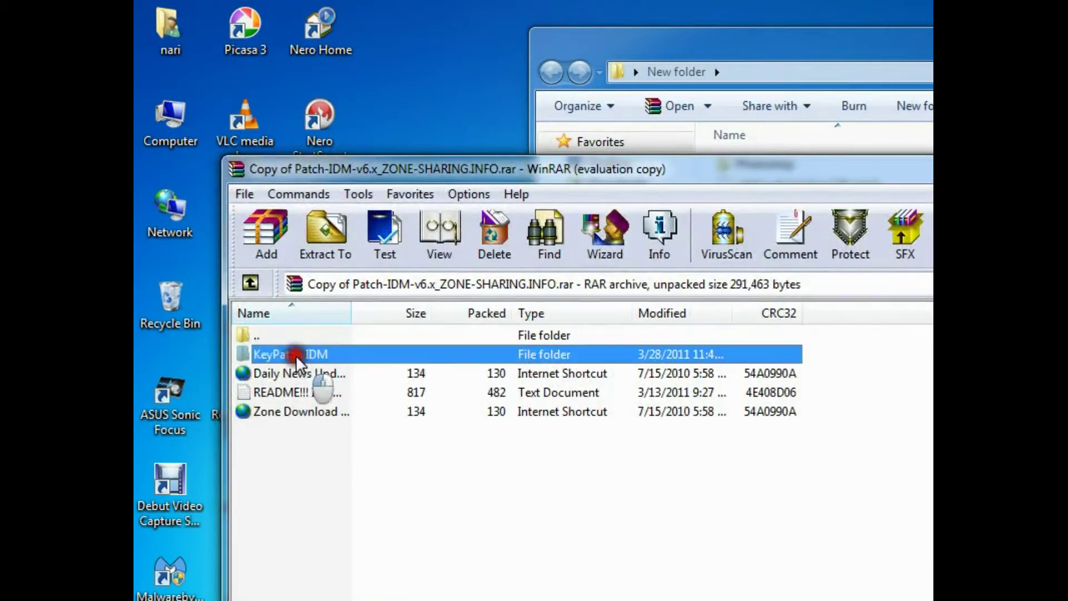
left_click(312, 251)
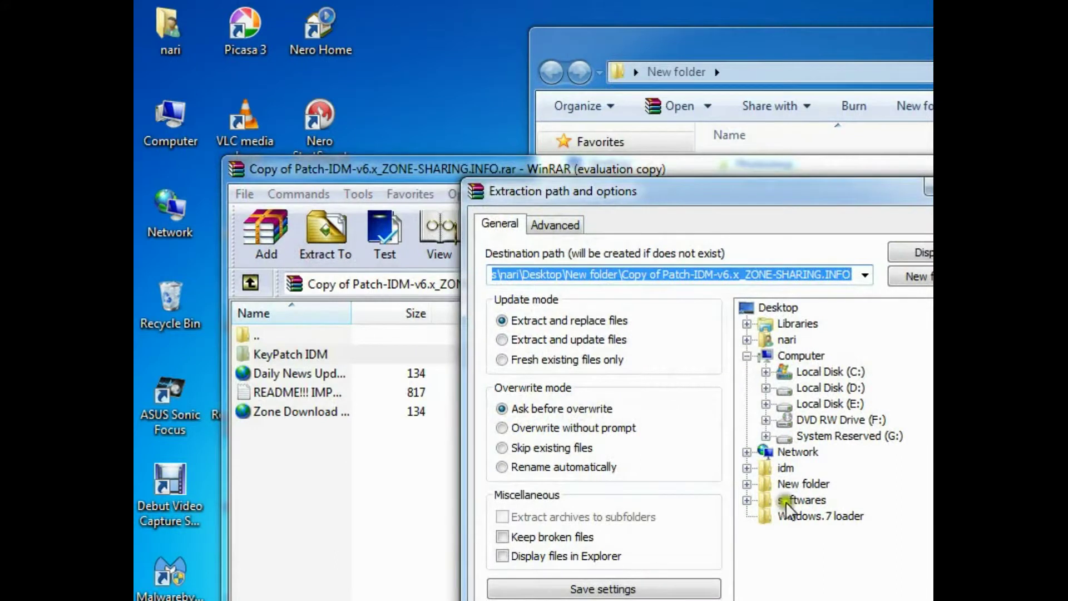
left_click(785, 468)
key("Return")
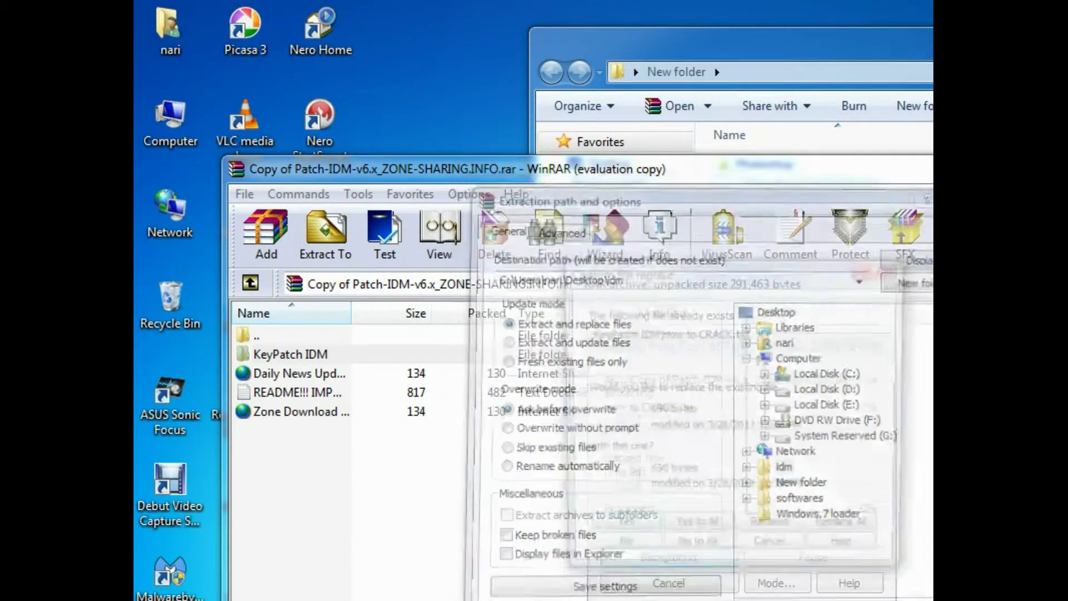
left_click(695, 528)
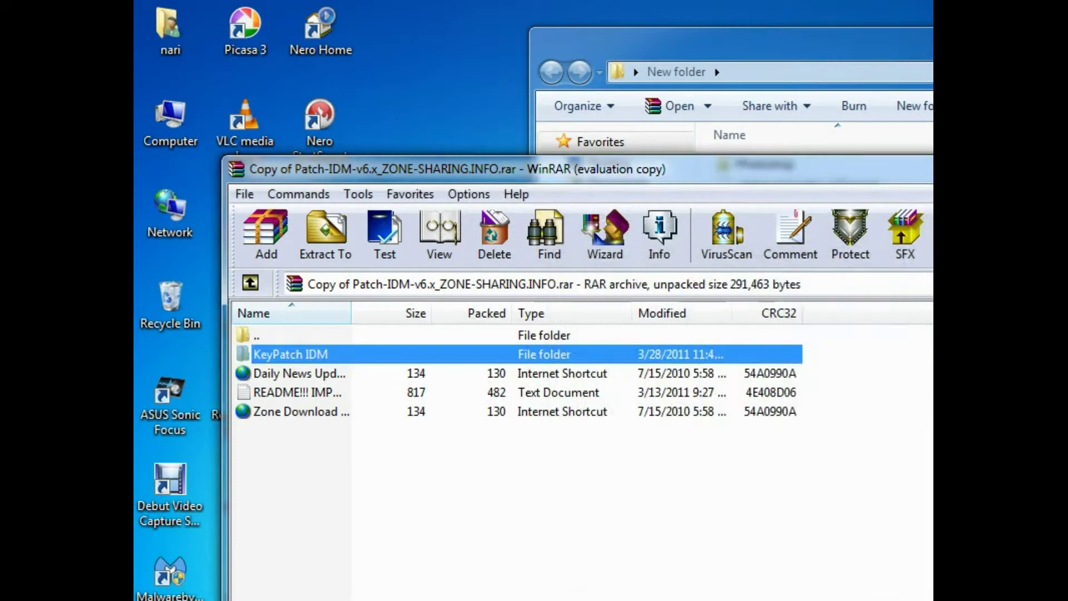
key("alt+F4")
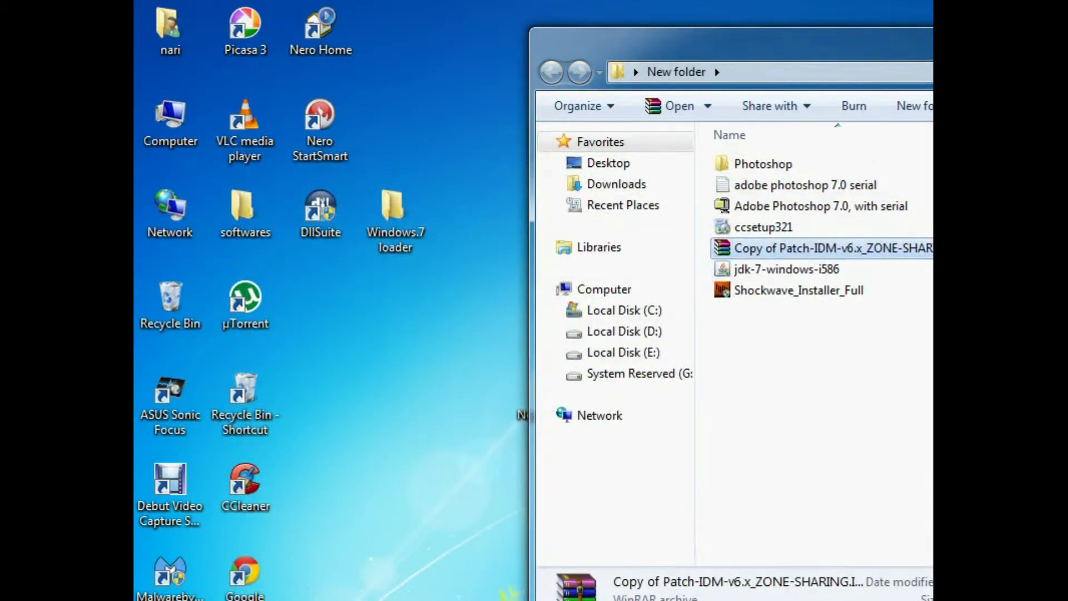
key("alt+F4")
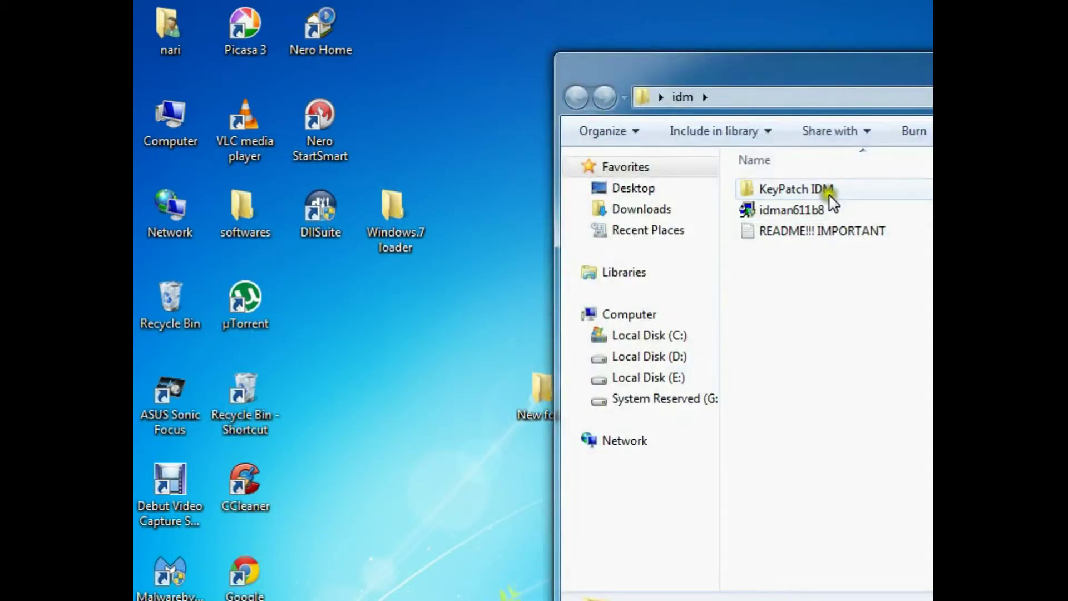
double_click(826, 193)
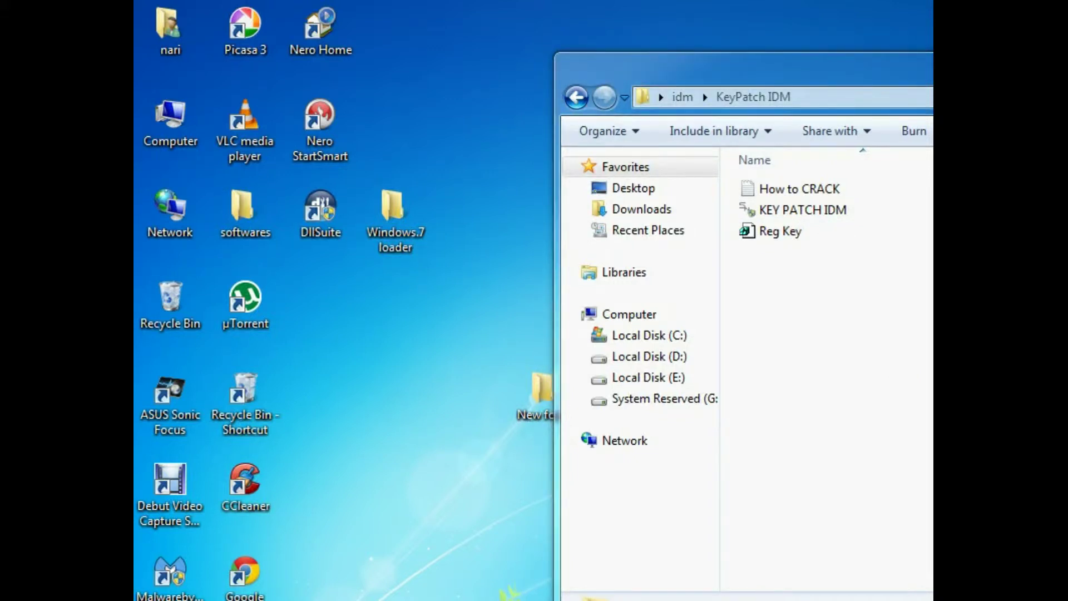
Step: Bring up Internet Download Manager, dismiss the update notice, and show the registration commands
mouse_move(595, 600)
left_click(703, 591)
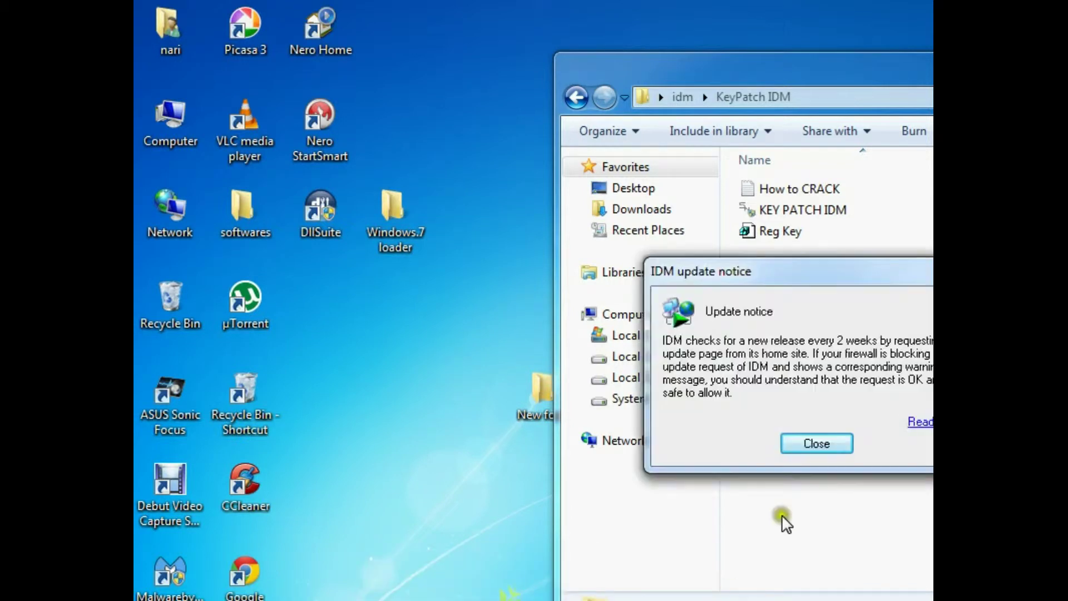
left_click(801, 445)
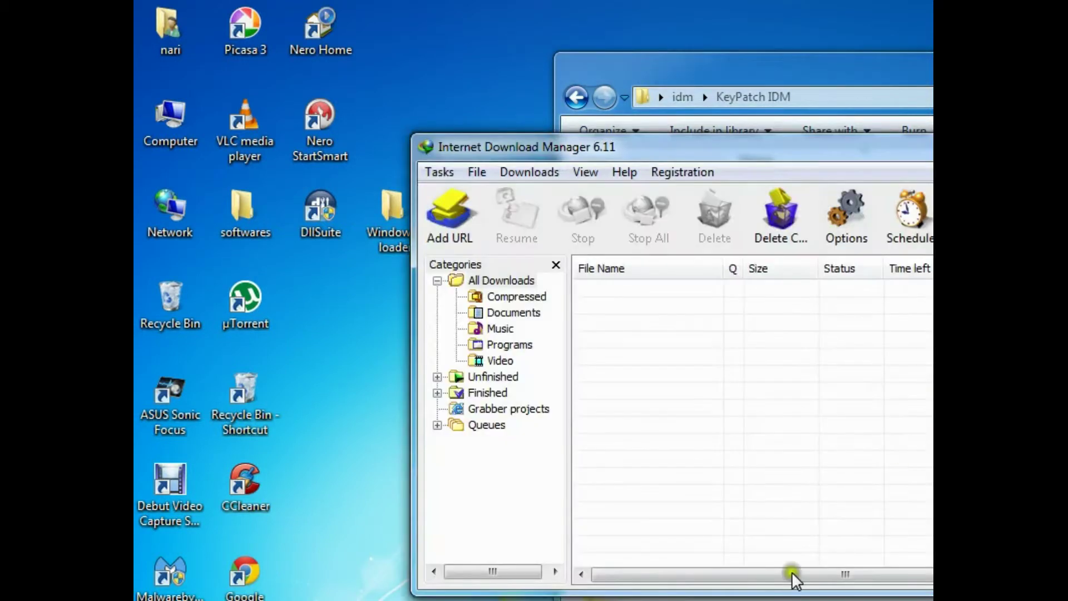
left_click(676, 176)
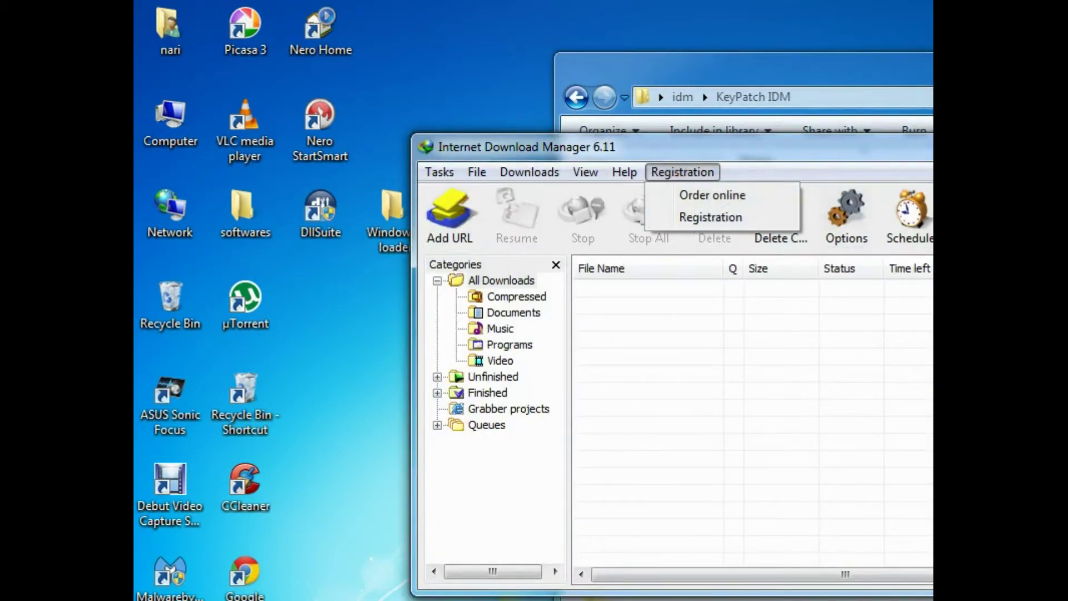
Step: Run KEY PATCH IDM from the KeyPatch IDM folder and clear the previous registration data
key("alt+Tab")
left_click(806, 214)
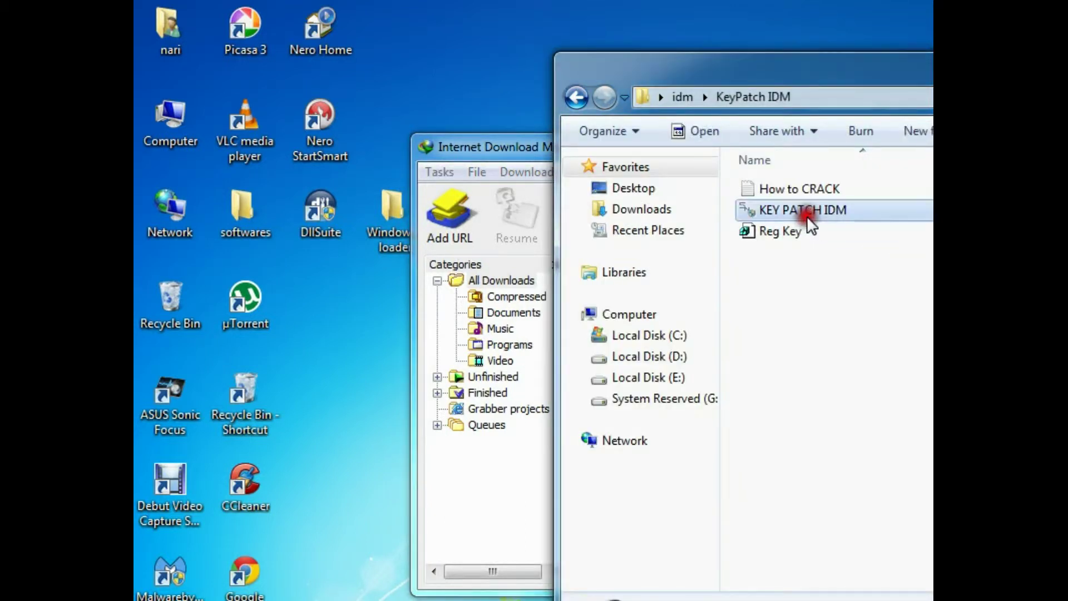
double_click(887, 215)
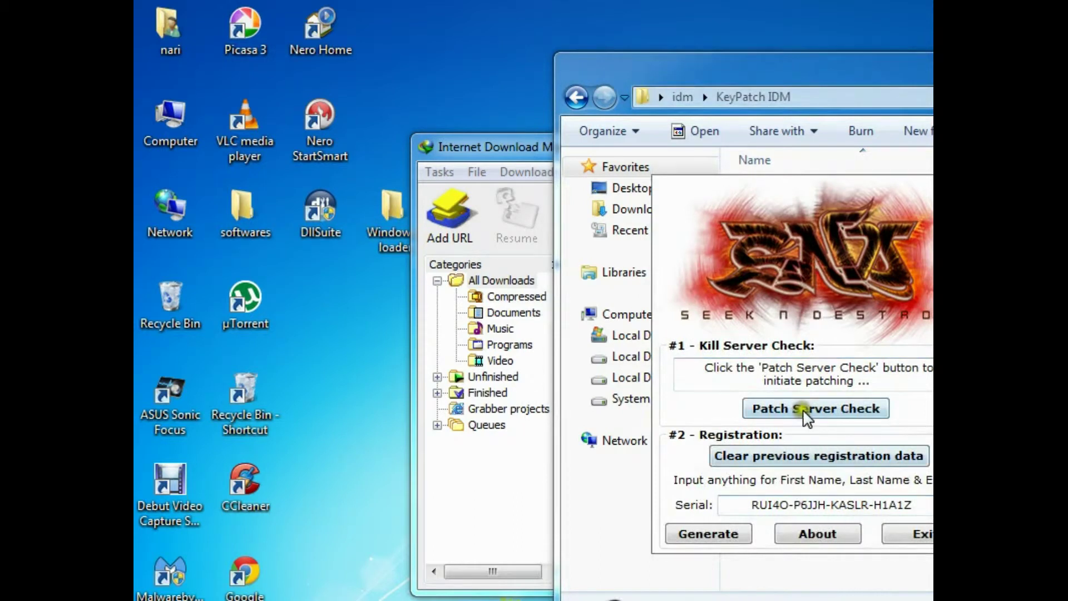
left_click(858, 461)
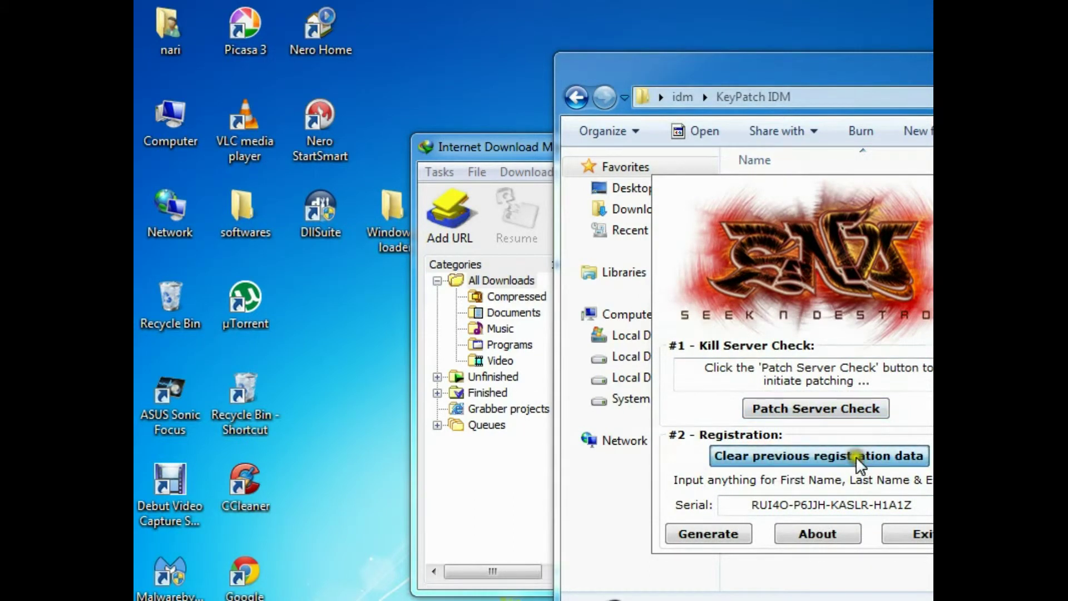
left_click(924, 444)
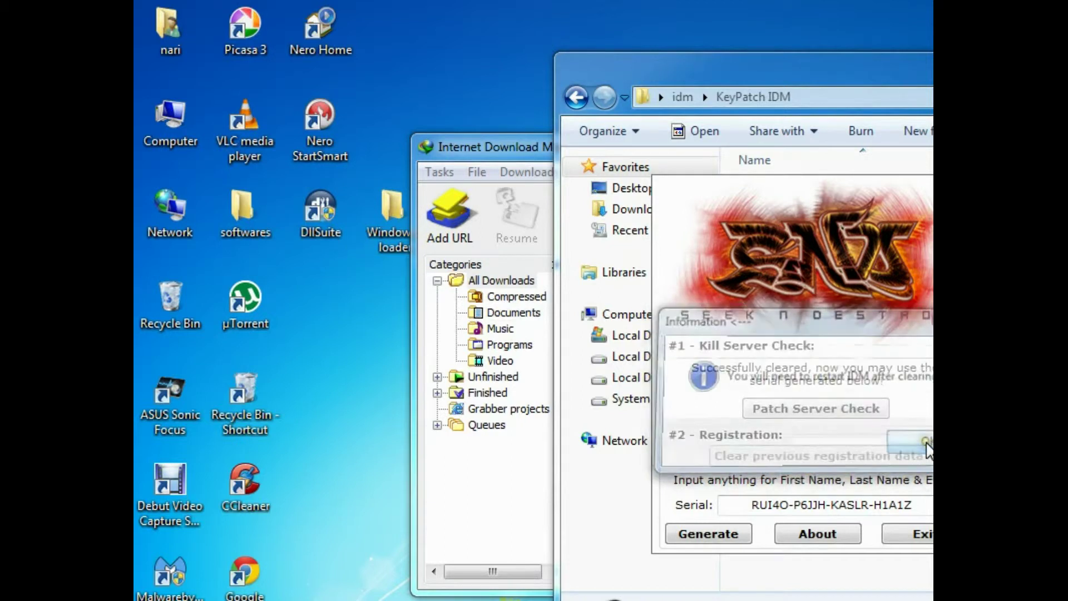
Step: Try to patch the server check on IDMan in the Internet Download Manager folder of the System Reserved (G:) drive
left_click(821, 417)
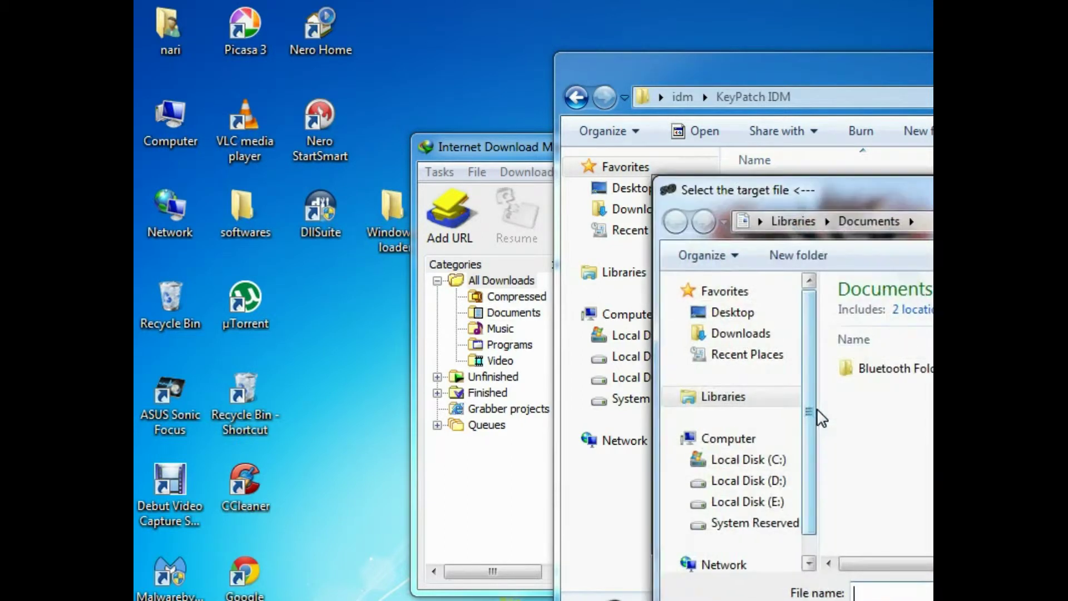
left_click(759, 503)
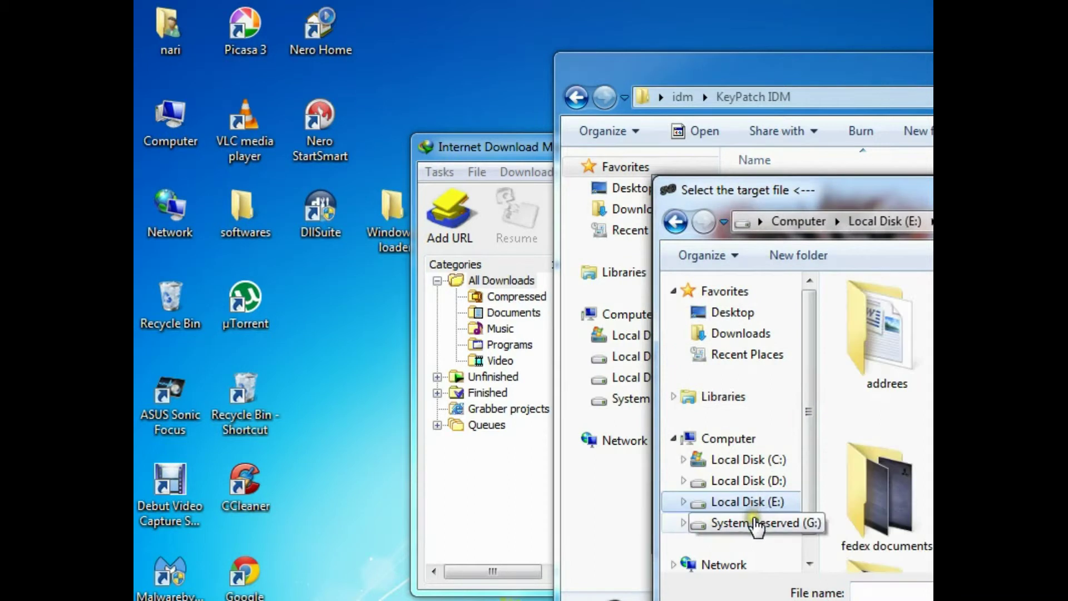
left_click(758, 523)
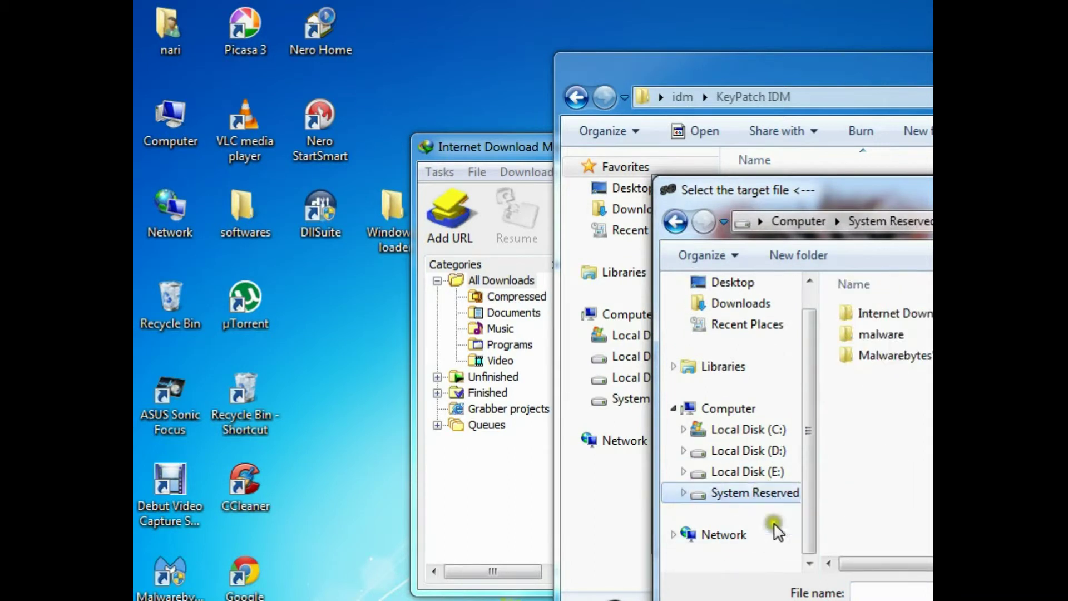
double_click(905, 316)
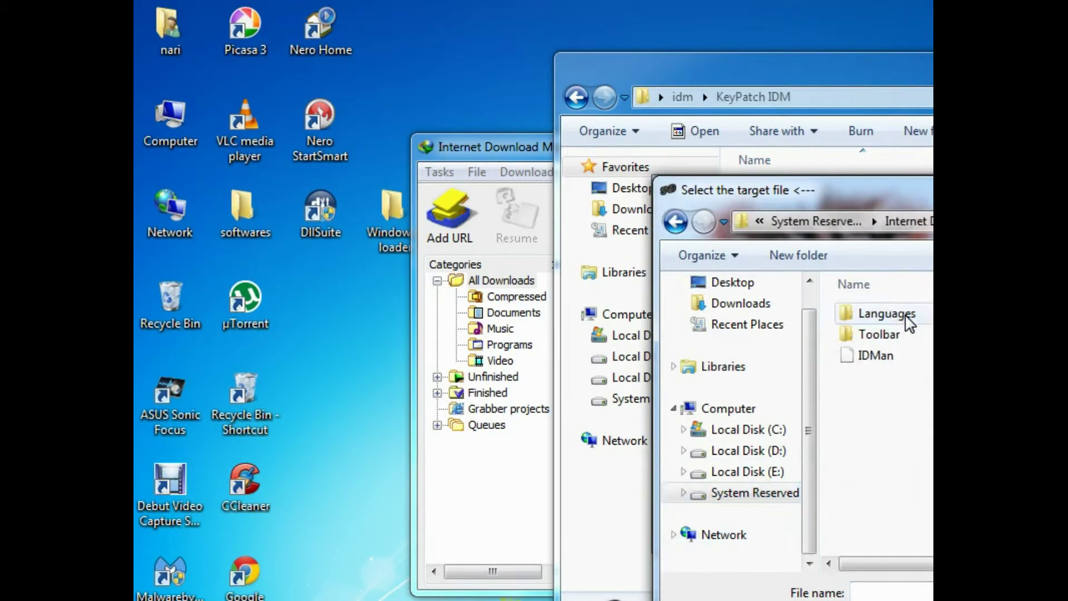
left_click(889, 363)
key("Return")
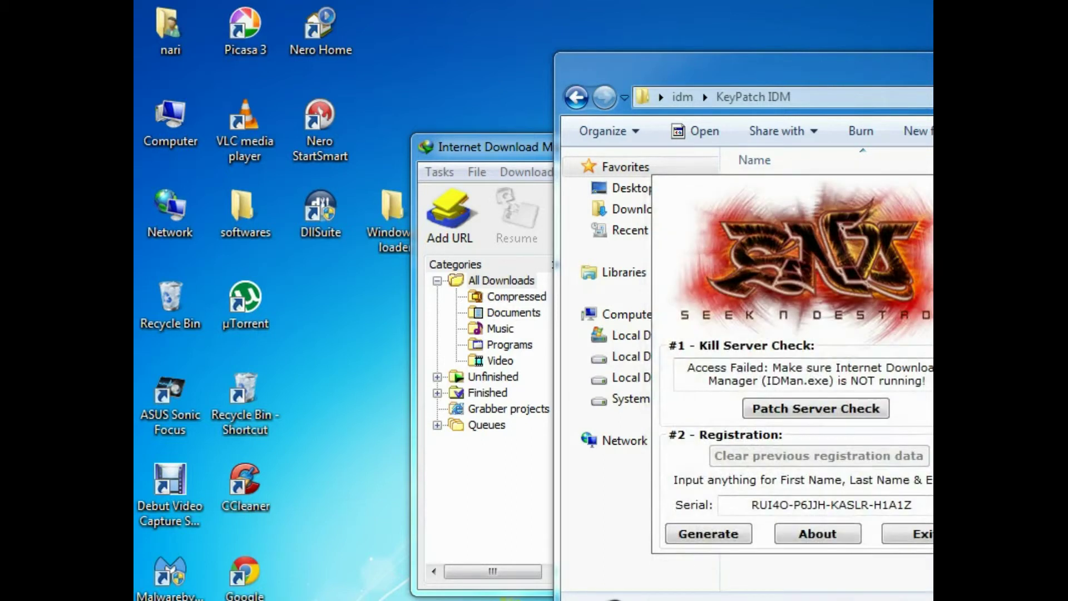
Step: Generate a new serial in the patch tool, open Internet Download Manager's registration form, and arrange the windows so both are visible
left_click(723, 542)
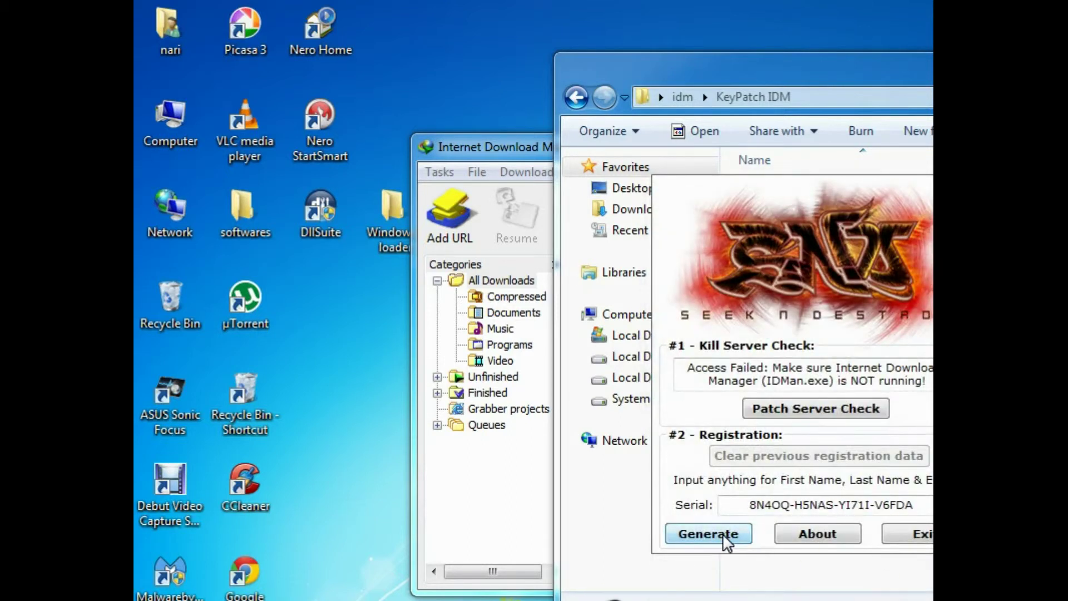
left_click_drag(511, 148, 296, 115)
left_click(465, 140)
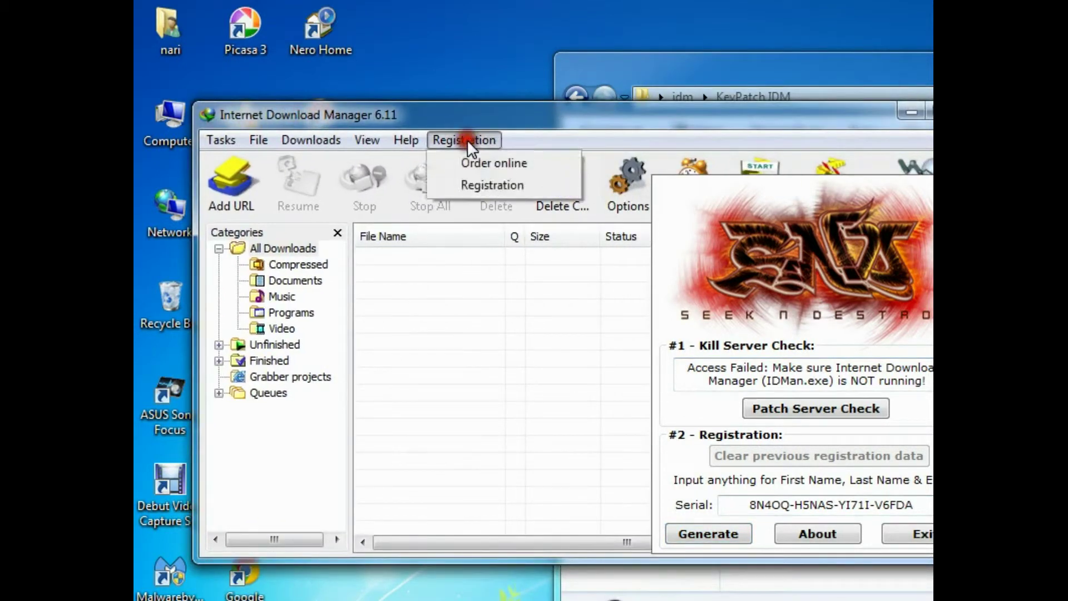
left_click(476, 185)
left_click(882, 81)
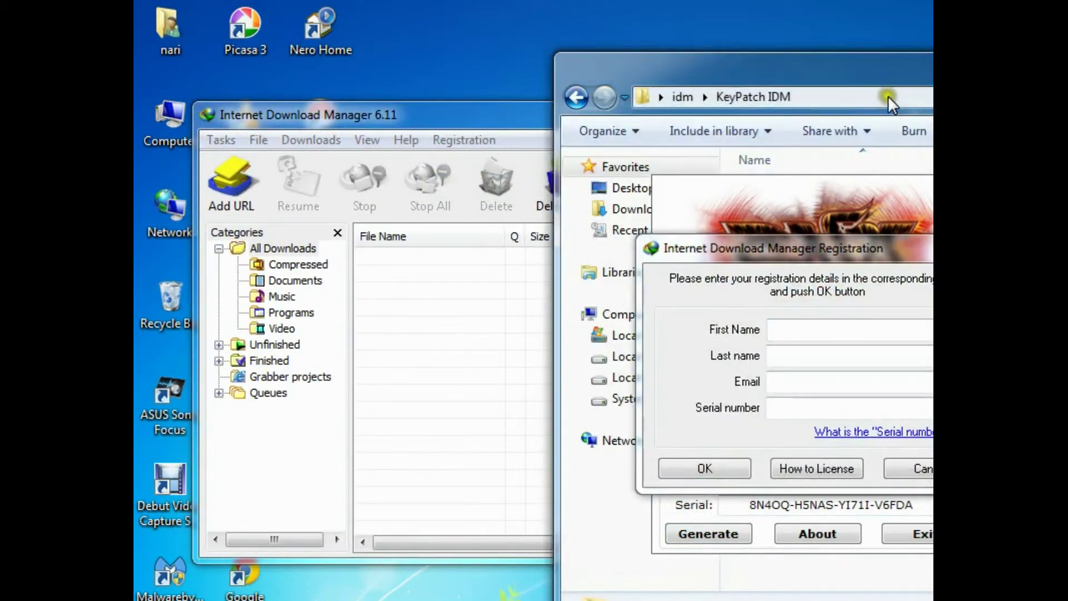
left_click_drag(879, 80, 933, 49)
left_click_drag(823, 241, 744, 165)
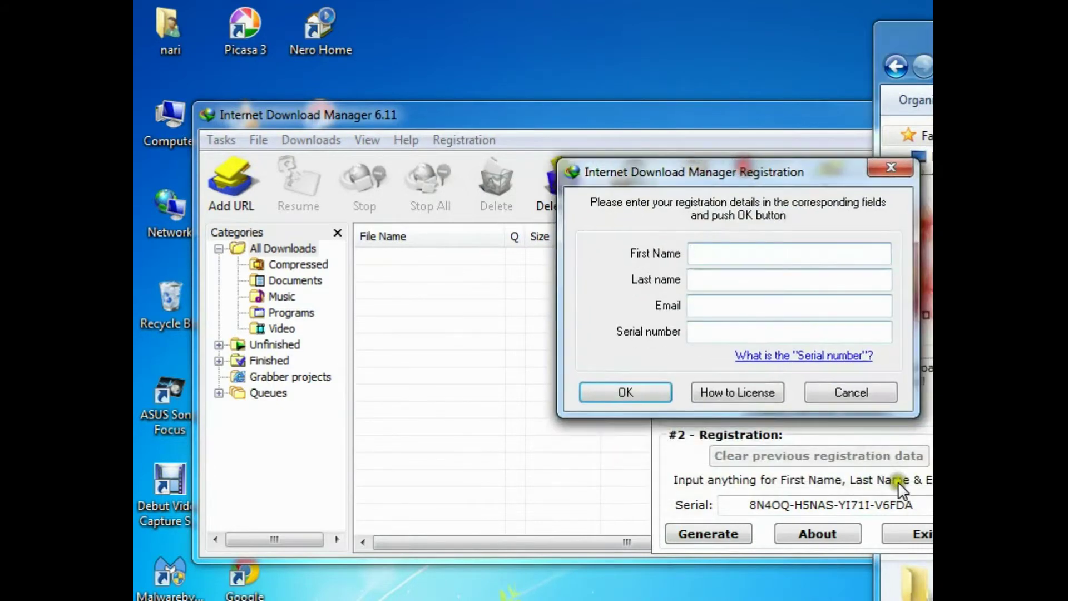
Step: Copy the generated serial from the patch tool into the Serial number field of the registration form
left_click_drag(926, 504, 771, 504)
right_click(782, 499)
left_click(824, 562)
left_click(609, 161)
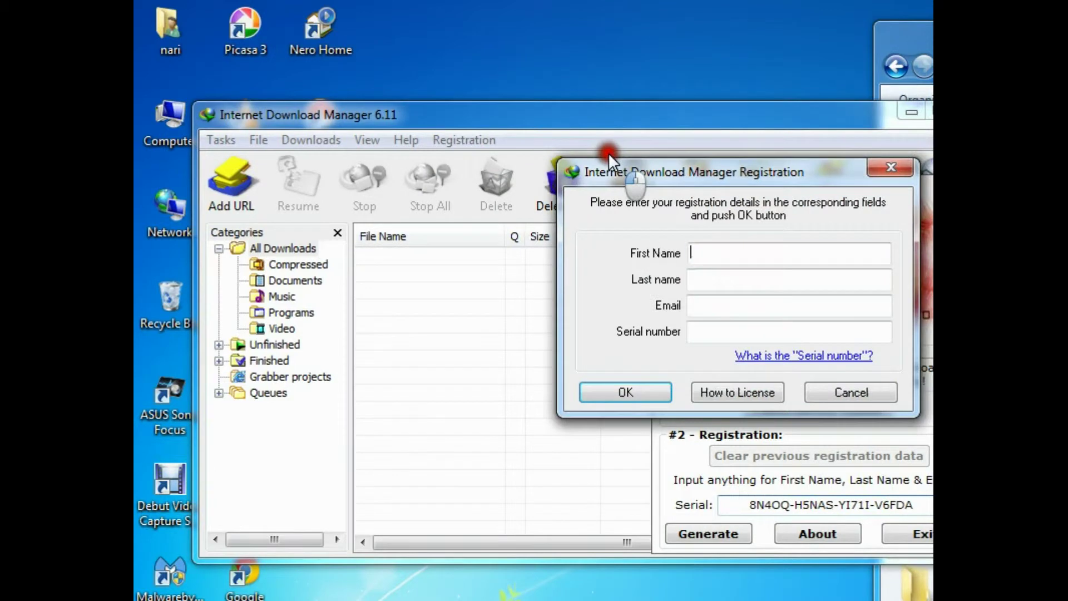
left_click(741, 331)
right_click(743, 331)
left_click(790, 413)
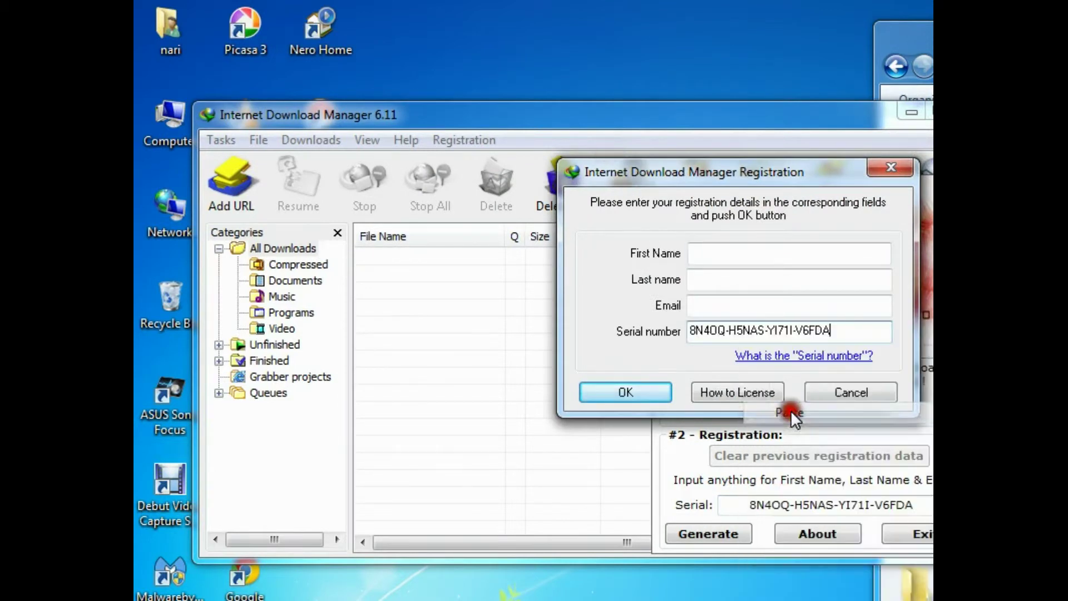
Step: Copy the text "Up to You" into the First Name, Last name and Email fields and submit the registration
key("alt+Tab")
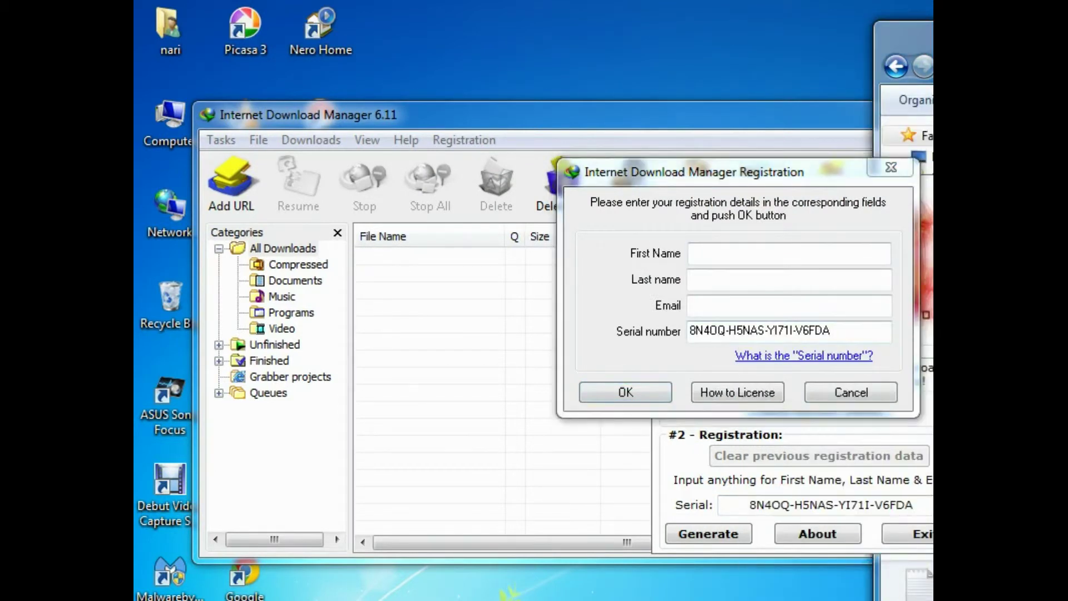
left_click_drag(509, 228, 513, 329)
key("alt+Tab")
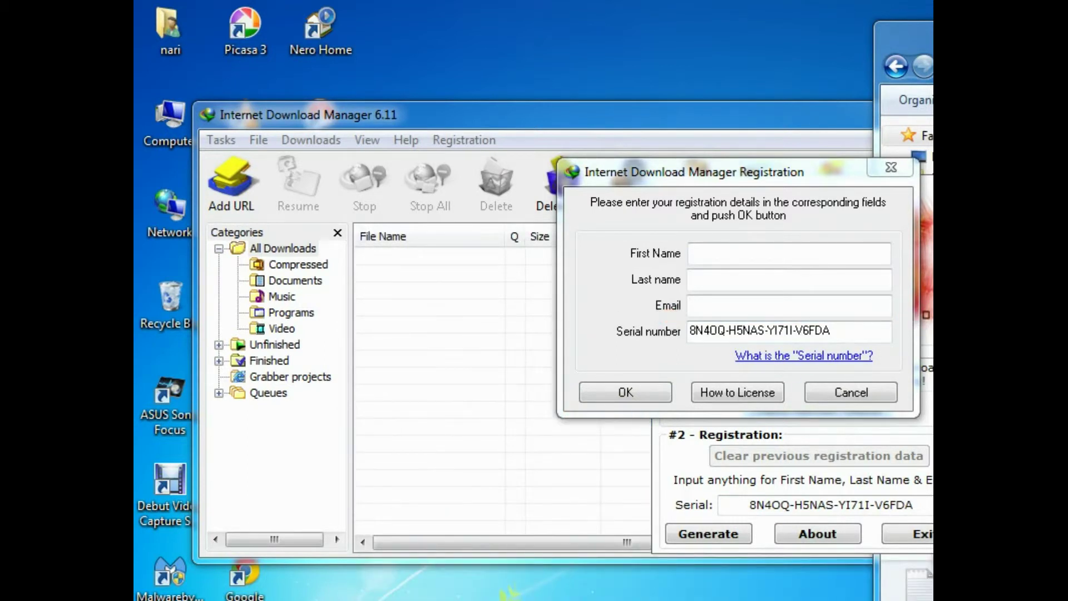
right_click(761, 252)
left_click(806, 340)
right_click(765, 278)
left_click(778, 357)
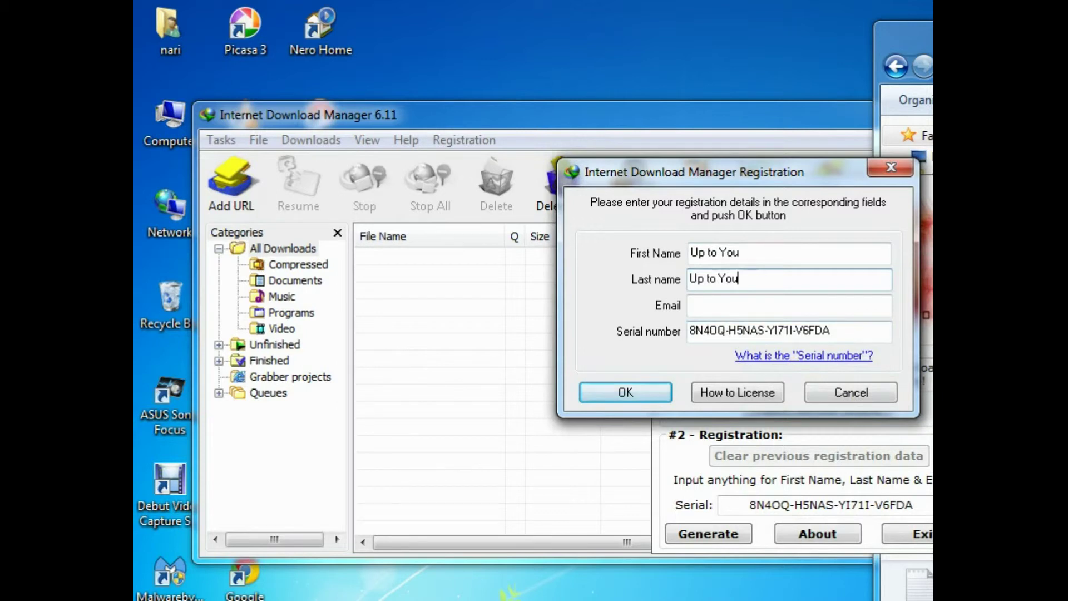
right_click(773, 306)
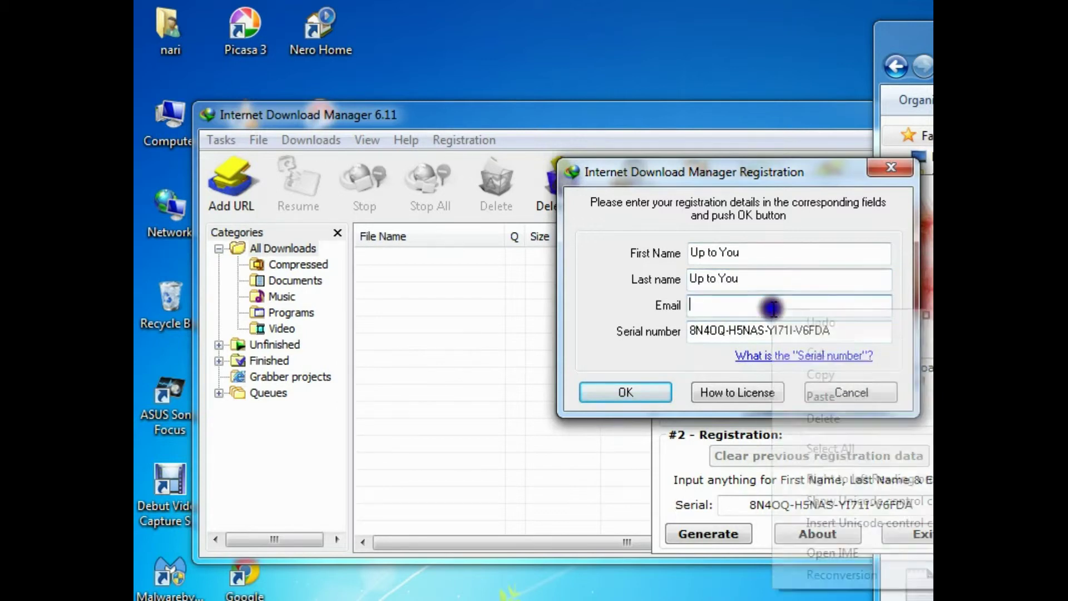
left_click(821, 397)
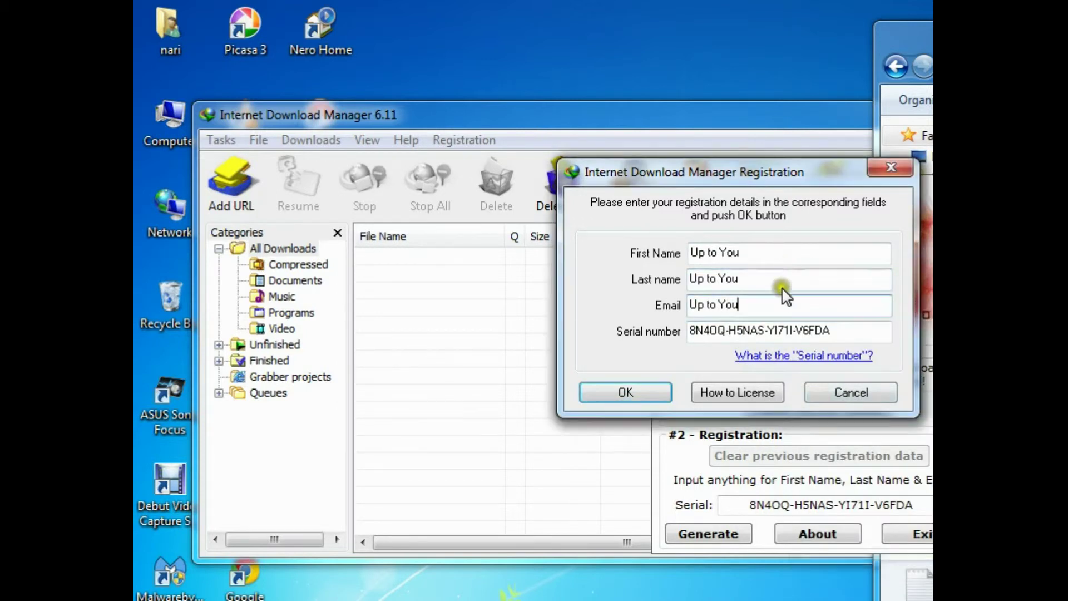
left_click(627, 392)
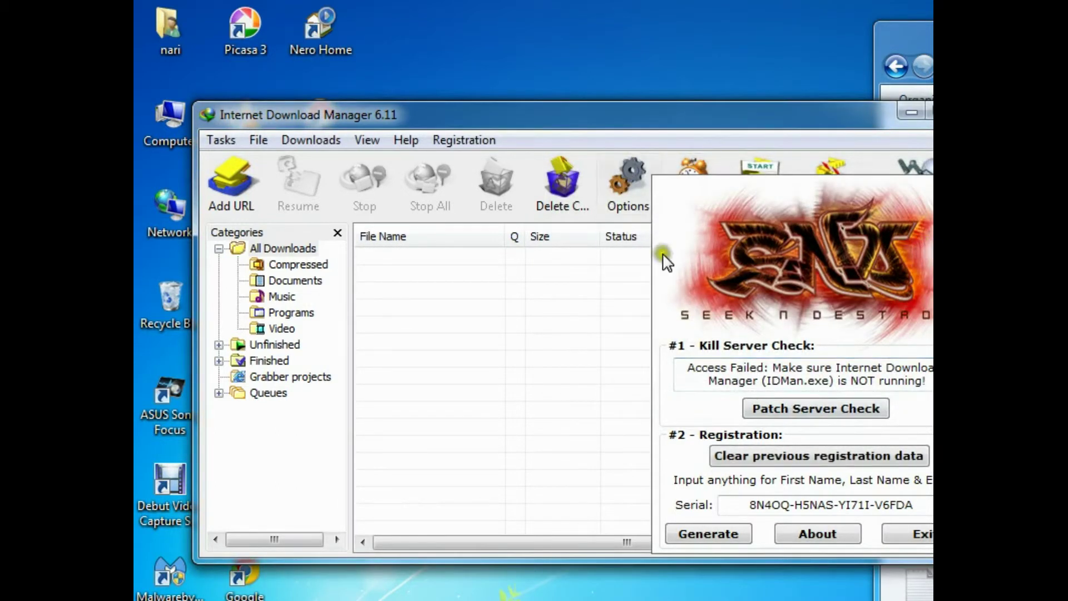
Step: Exit the patch tool, check the Registration command in Internet Download Manager, and close the program and the KeyPatch IDM folder
left_click(901, 532)
left_click(476, 138)
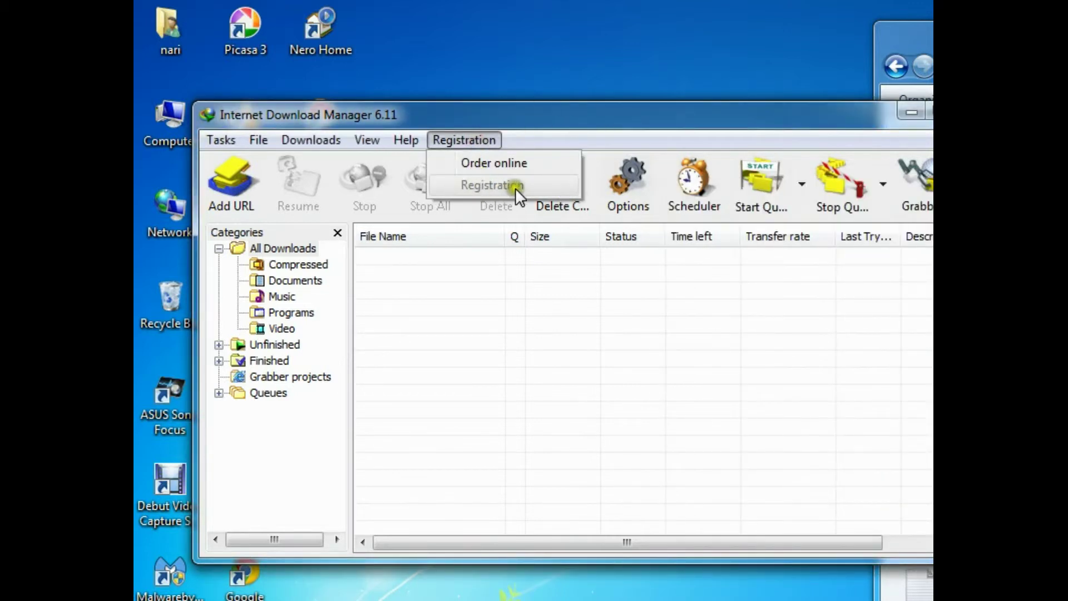
key("Escape")
key("alt+F4")
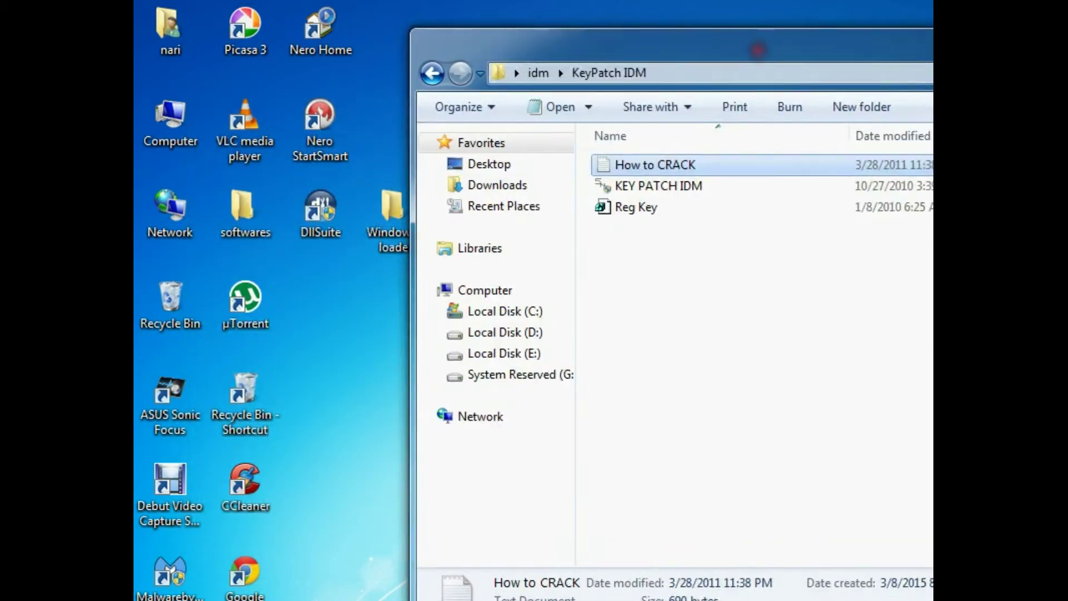
key("alt+F4")
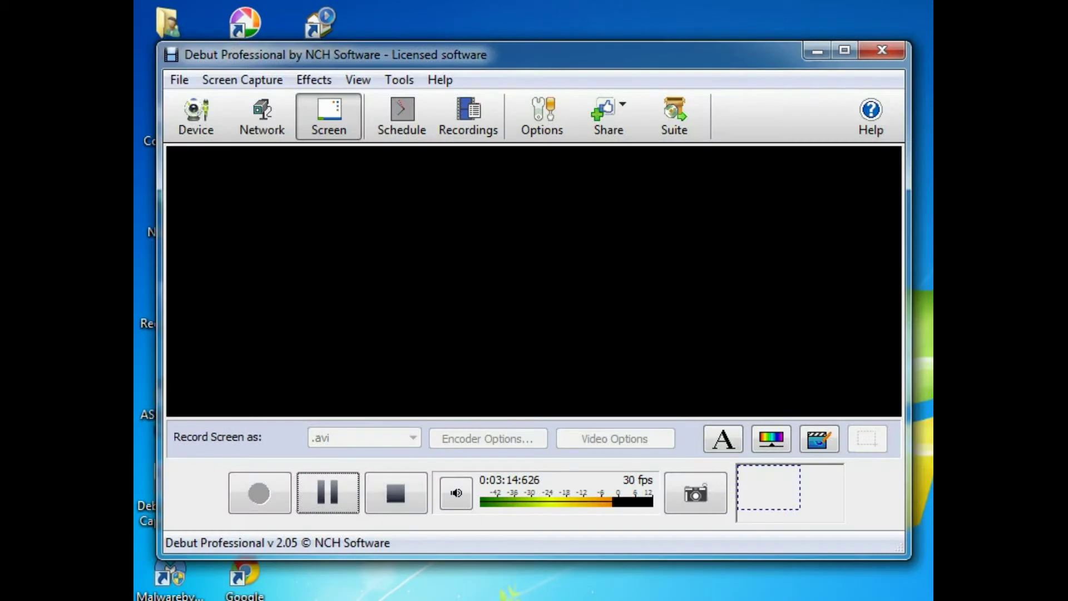